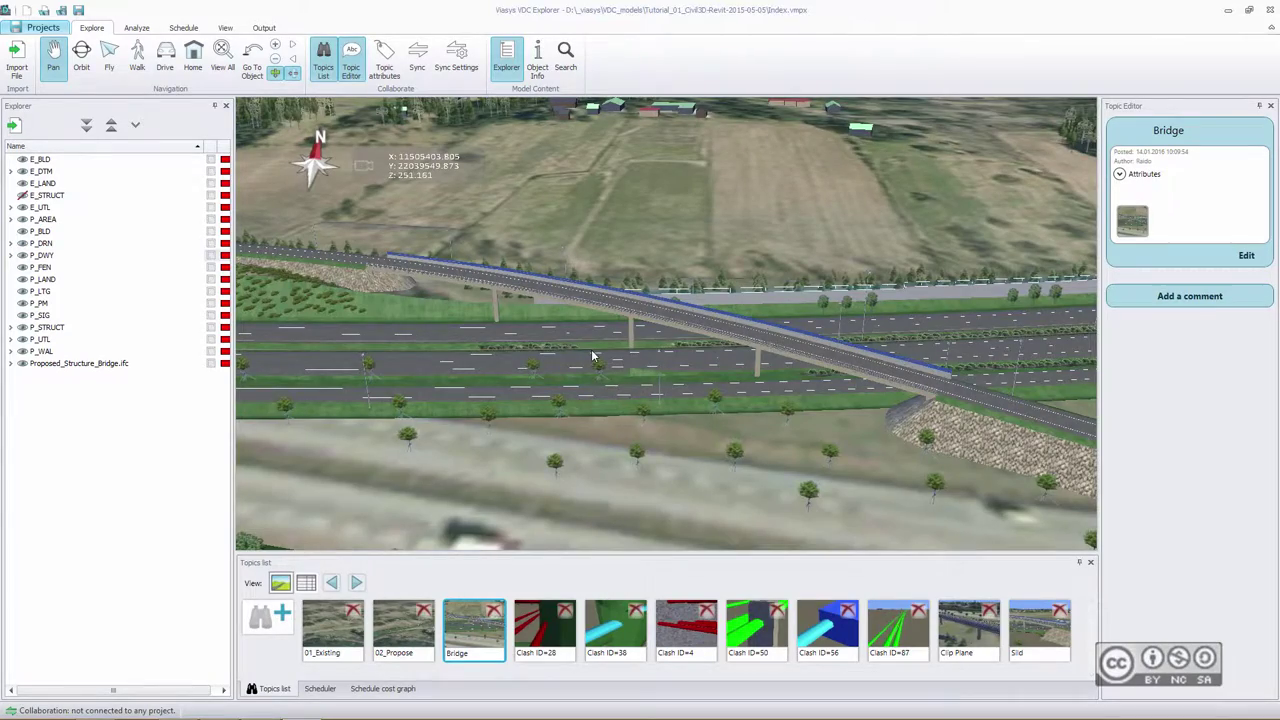
Zoom around the bridge and switch the Explorer tree to list imported files like Proposed_Structure_Bridge.ifc.
scroll(590, 345, "down", 3)
scroll(603, 346, "down", 3)
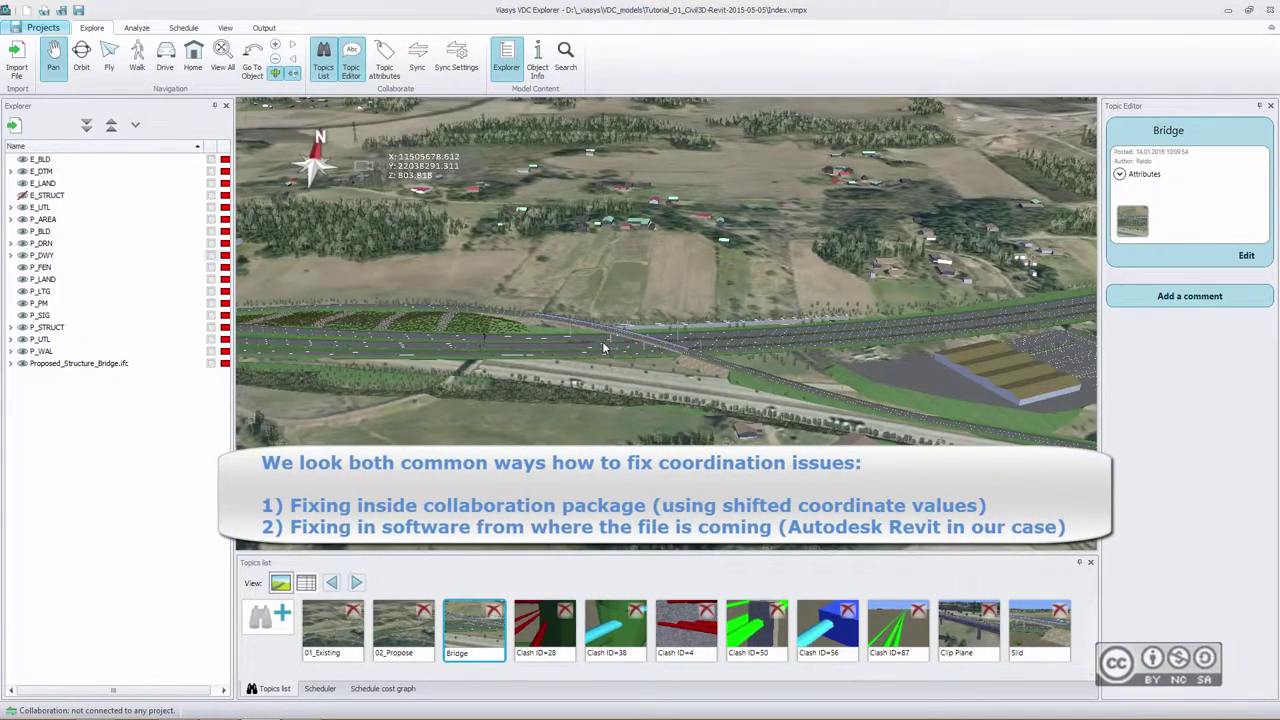
scroll(535, 342, "up", 3)
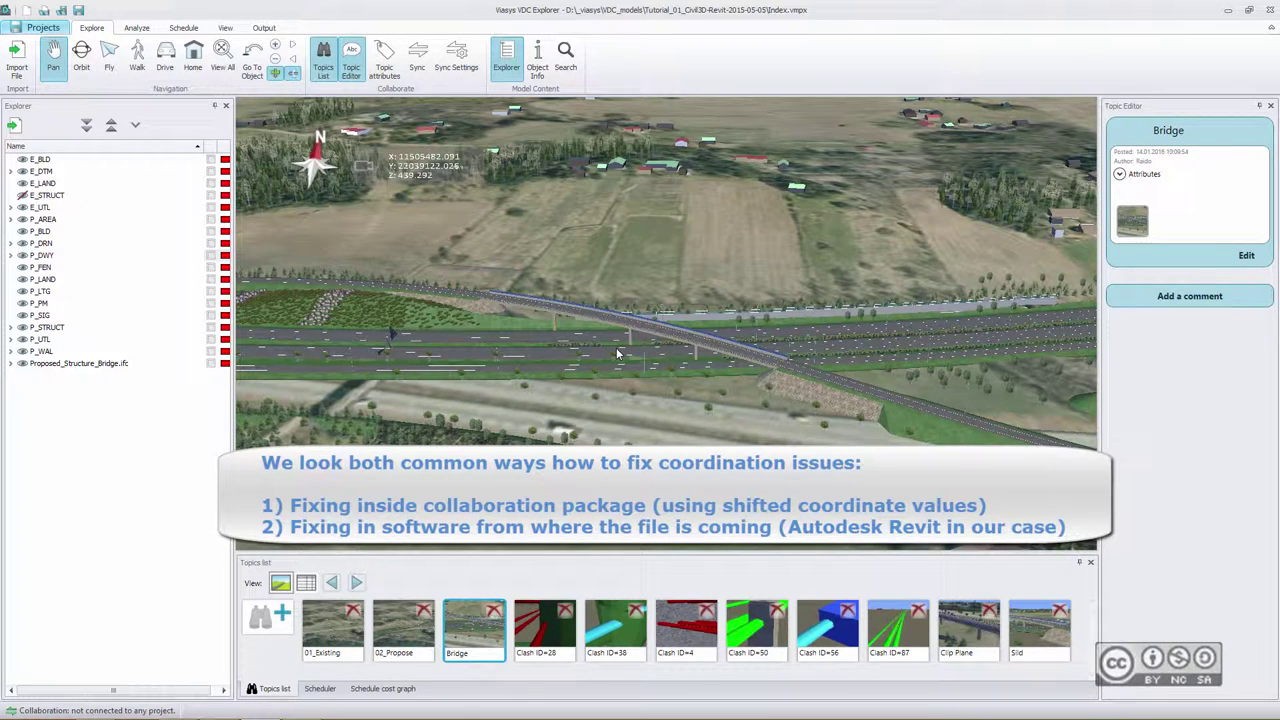
scroll(617, 353, "up", 1)
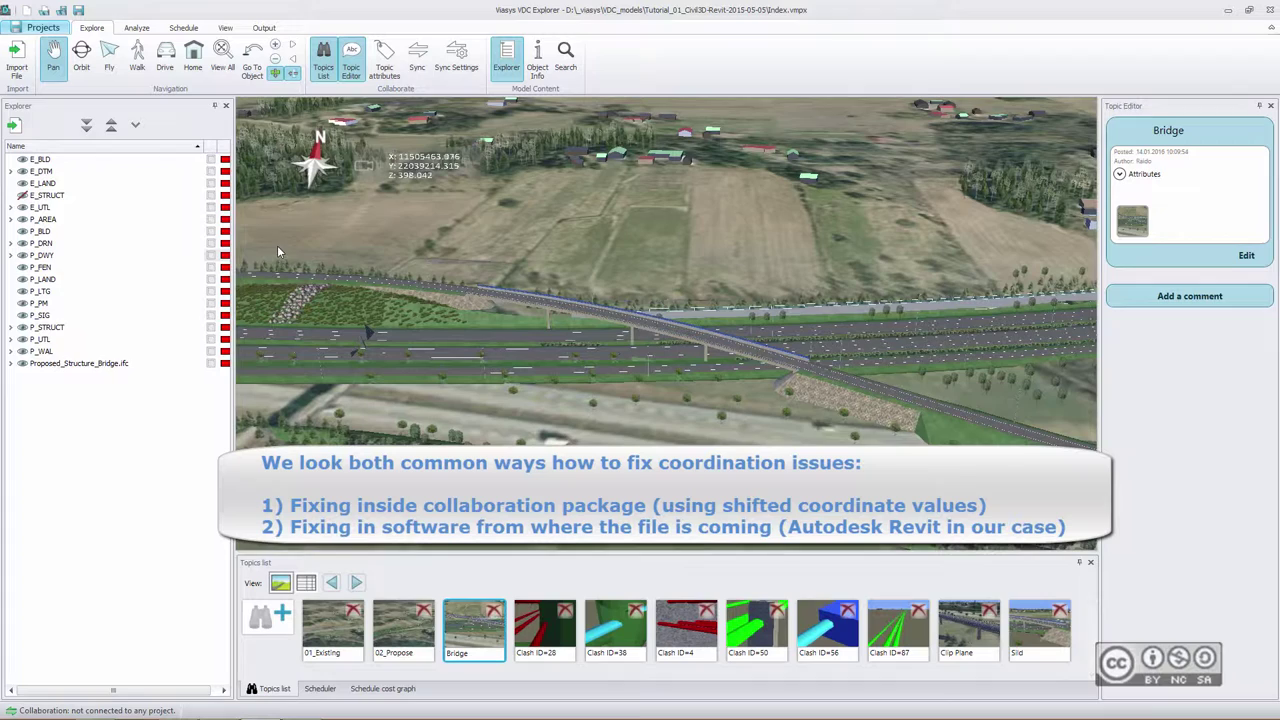
left_click(135, 124)
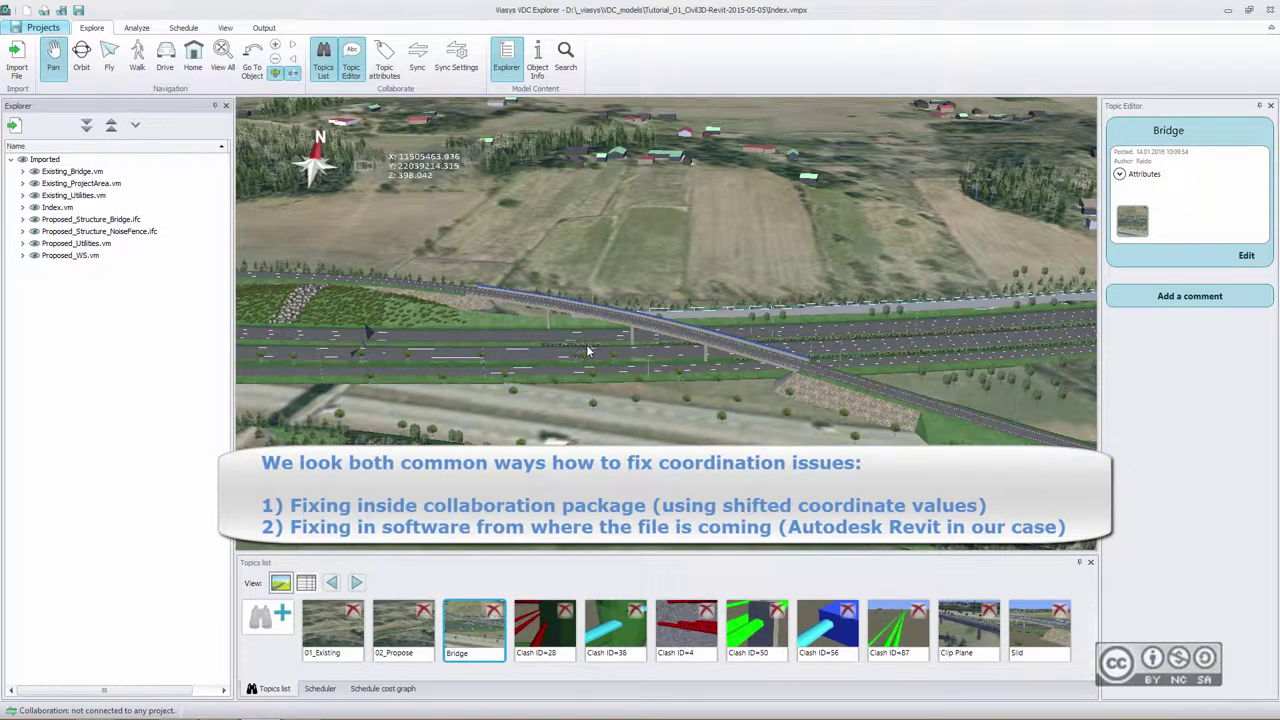
scroll(640, 348, "up", 4)
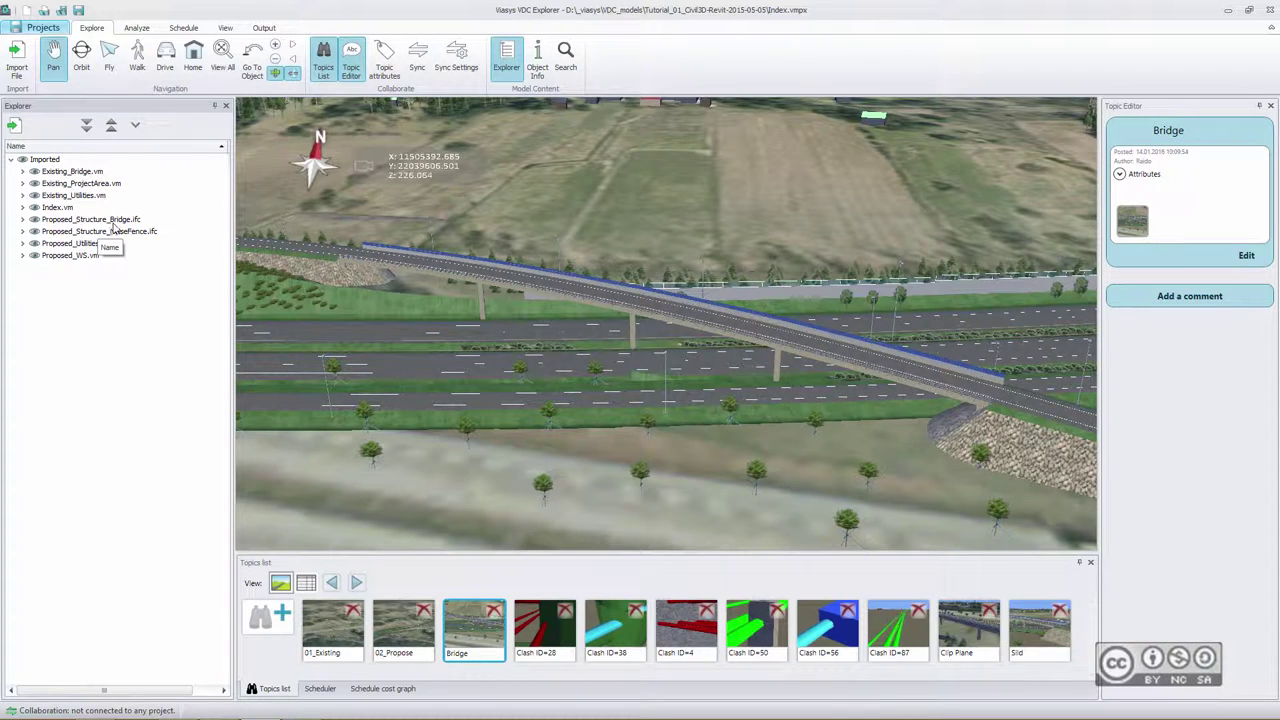
Reload Proposed_Structure_Bridge.ifc with its Origo import setting changed to 0;0;0.
right_click(69, 226)
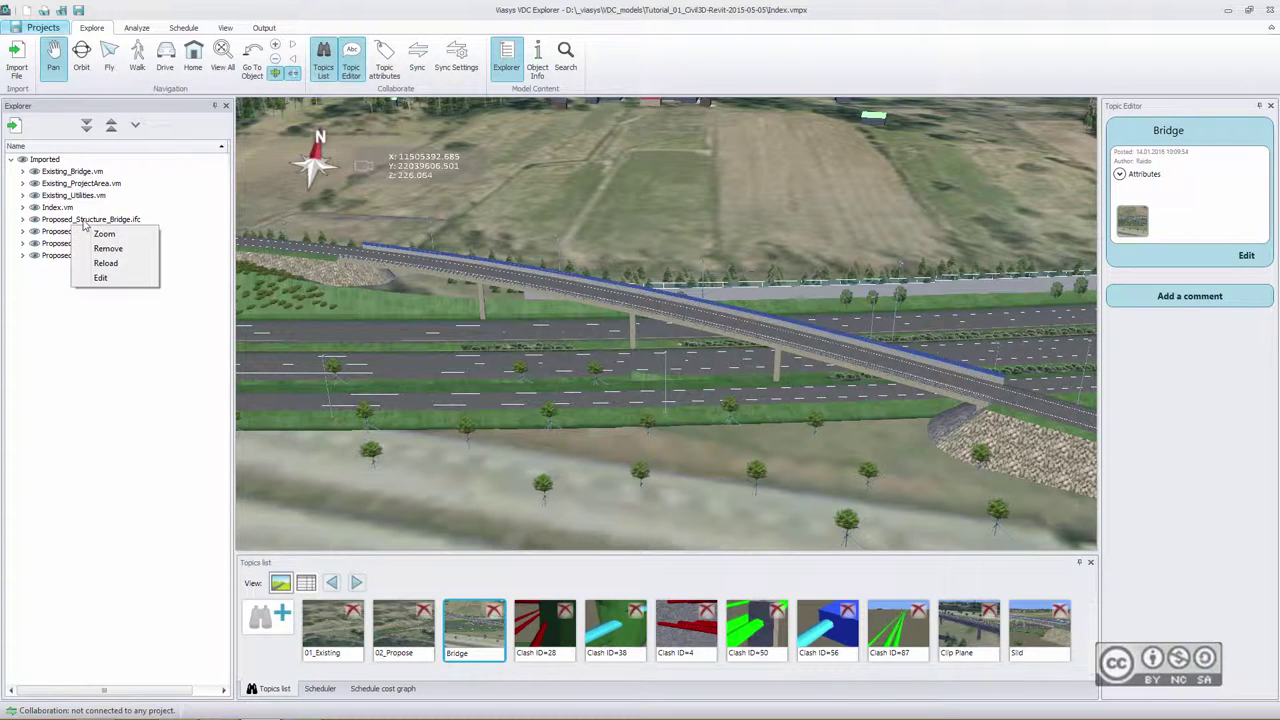
left_click(102, 278)
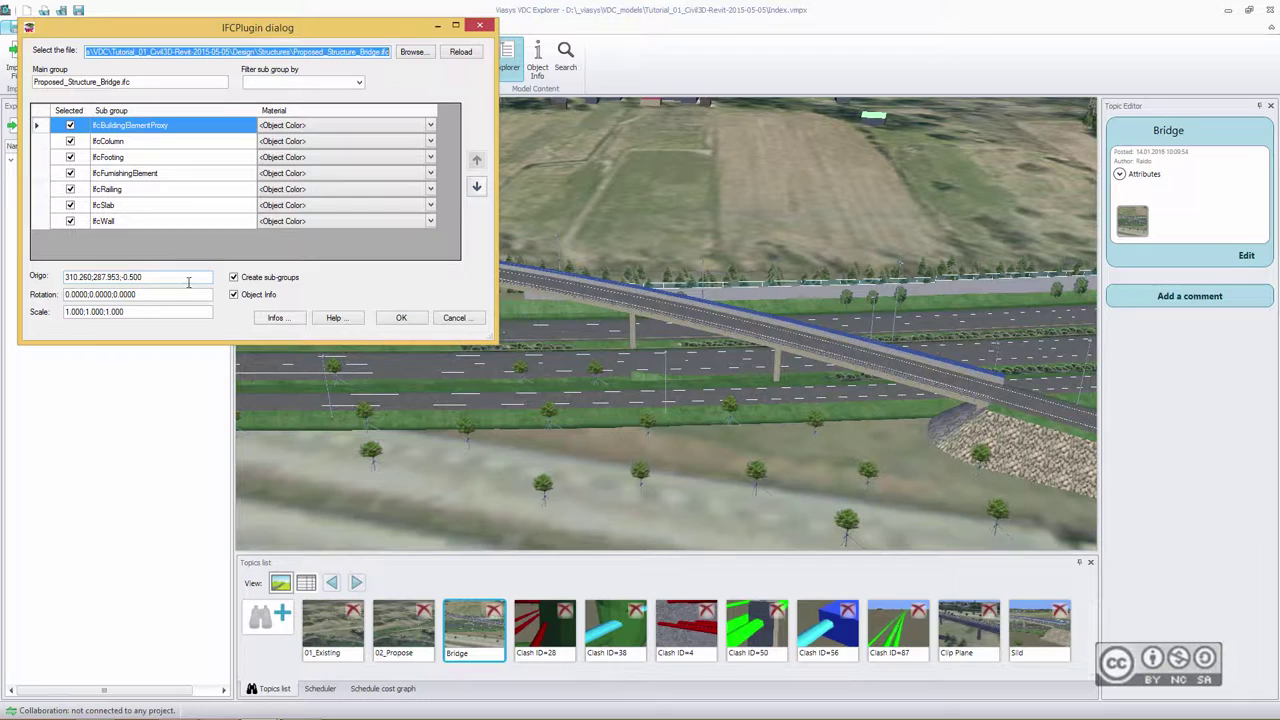
left_click_drag(163, 278, 103, 281)
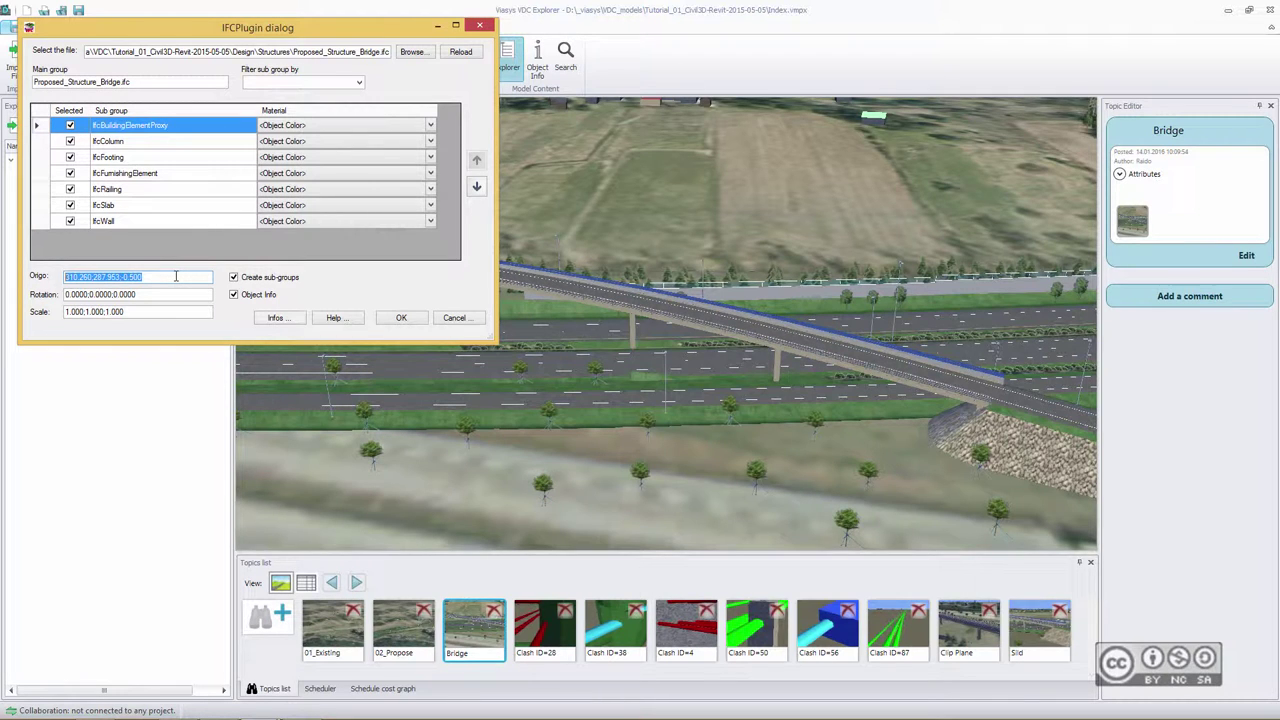
type("0;0;0")
key("Tab")
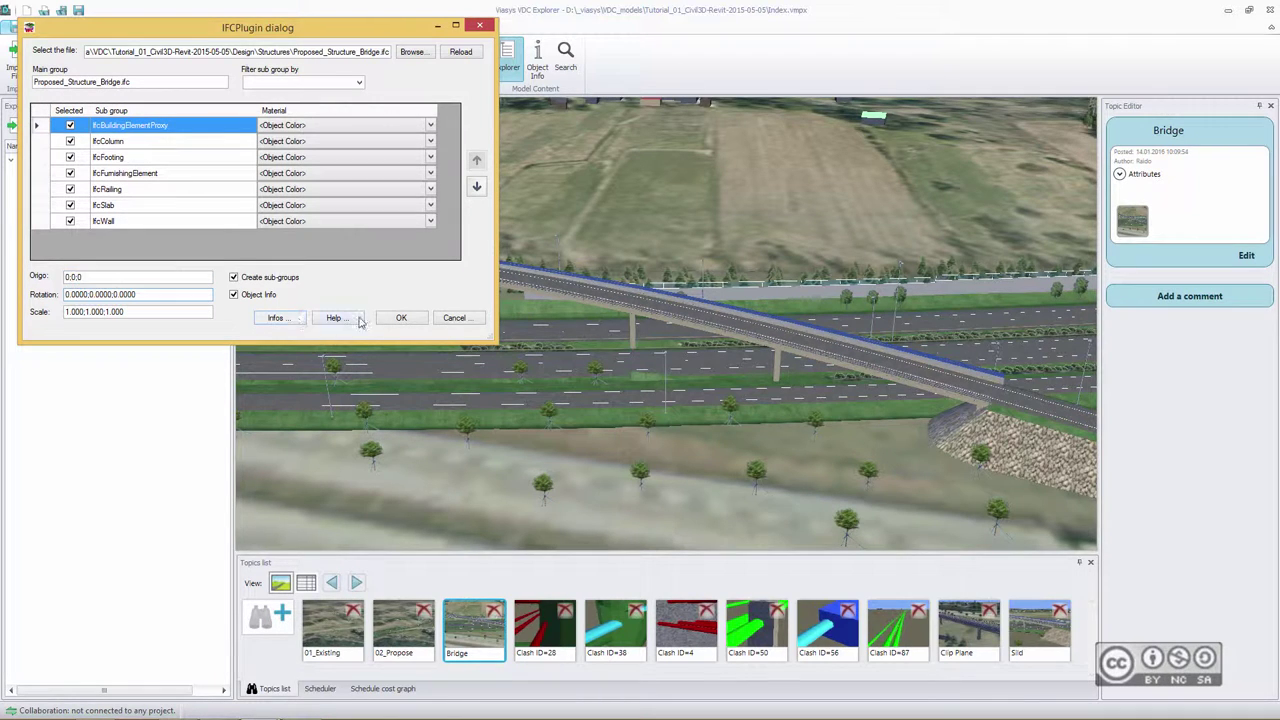
left_click(401, 318)
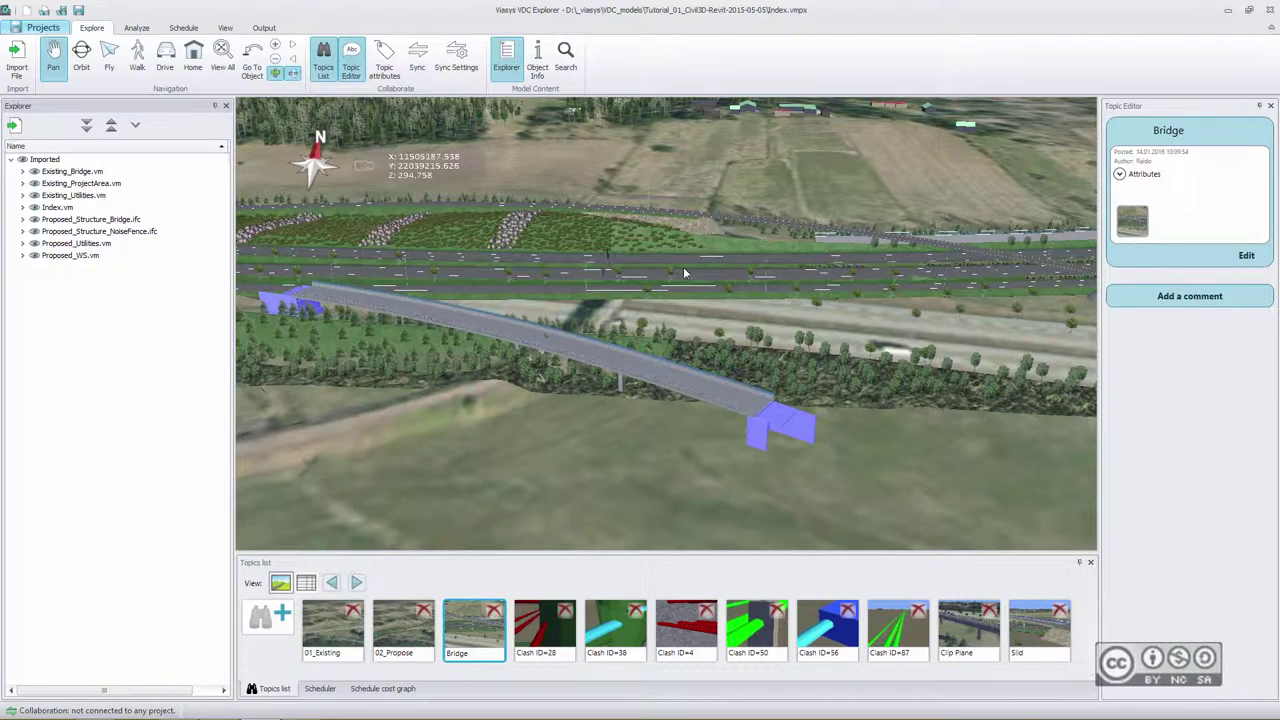
left_click_drag(744, 156, 666, 358)
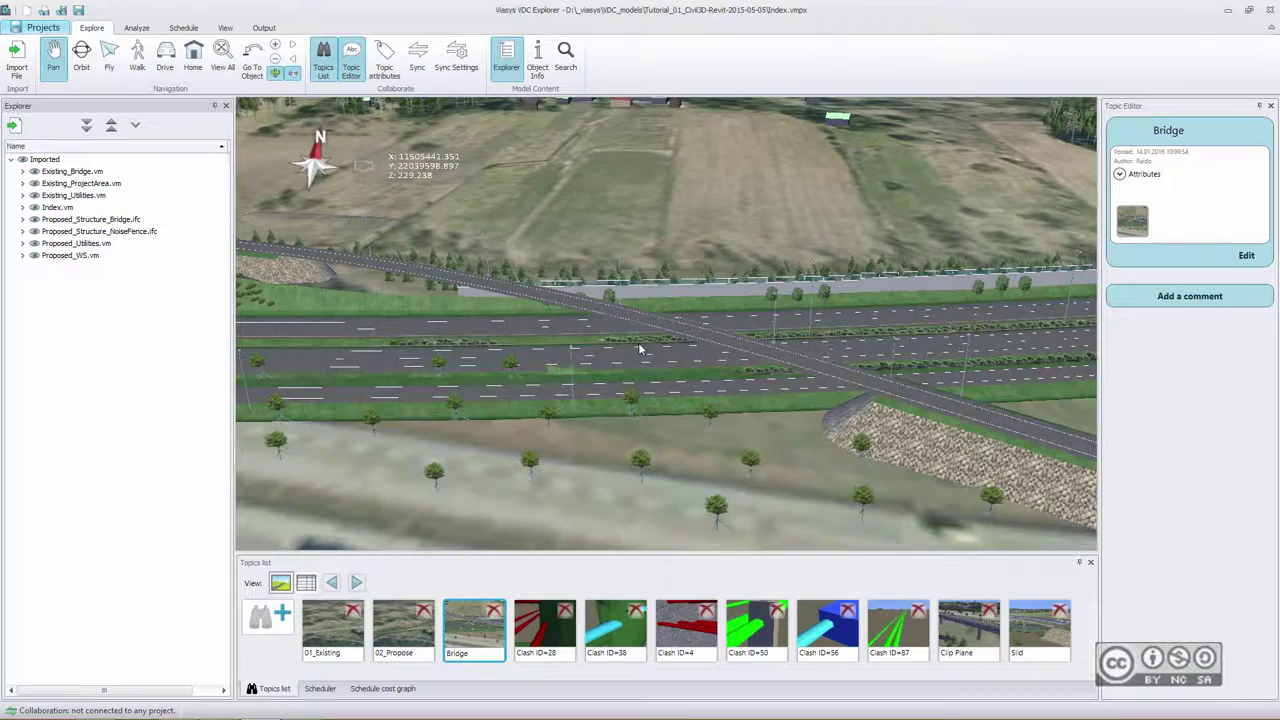
left_click_drag(550, 385, 613, 348)
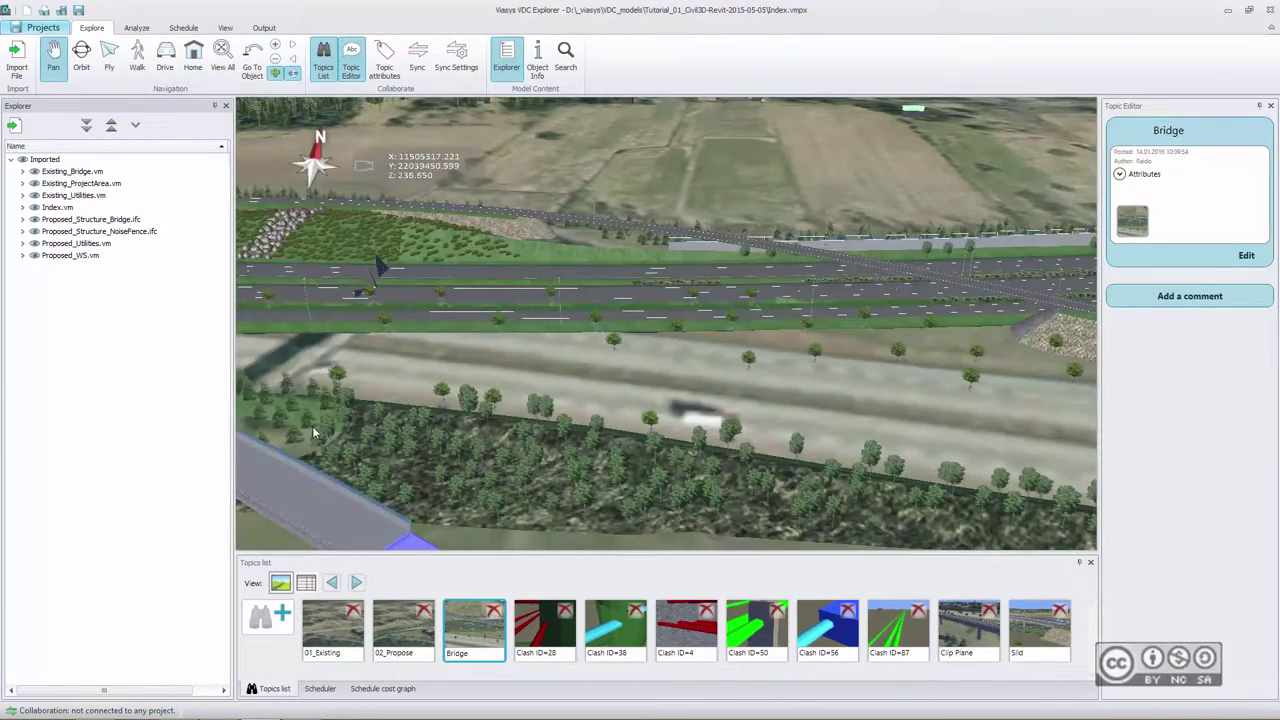
left_click_drag(312, 426, 591, 360)
scroll(697, 338, "up", 1)
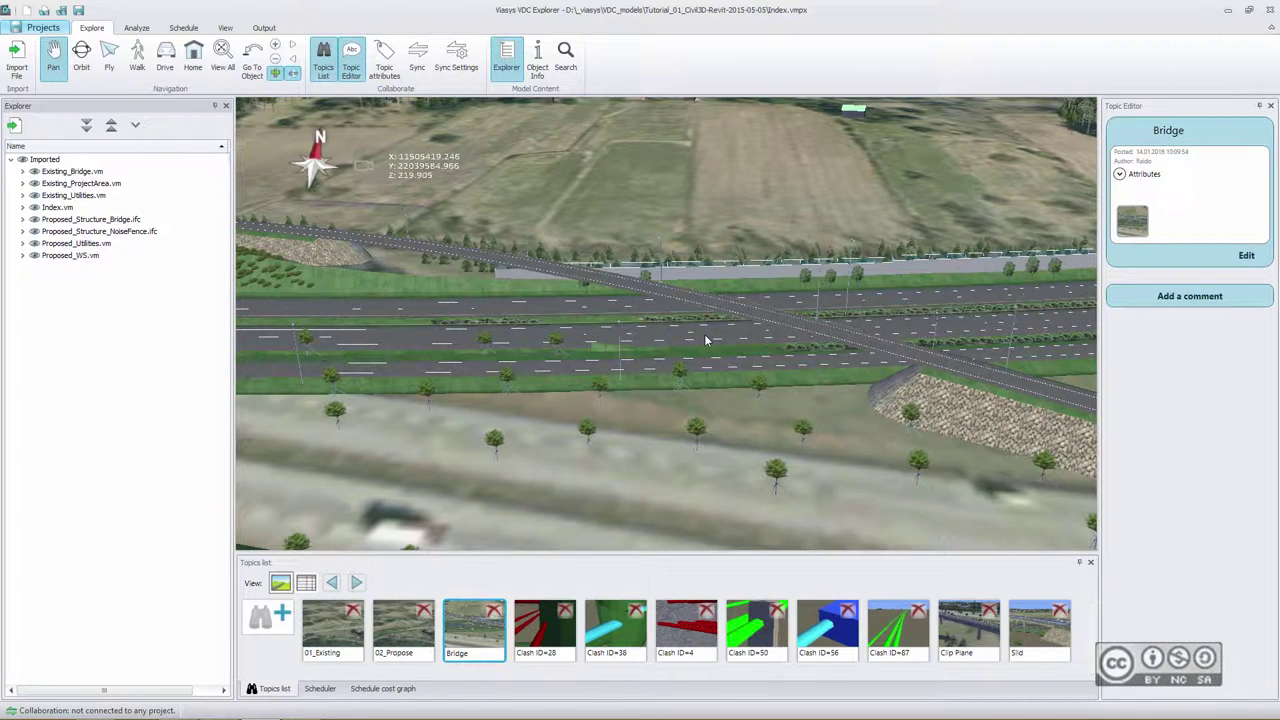
scroll(557, 376, "down", 5)
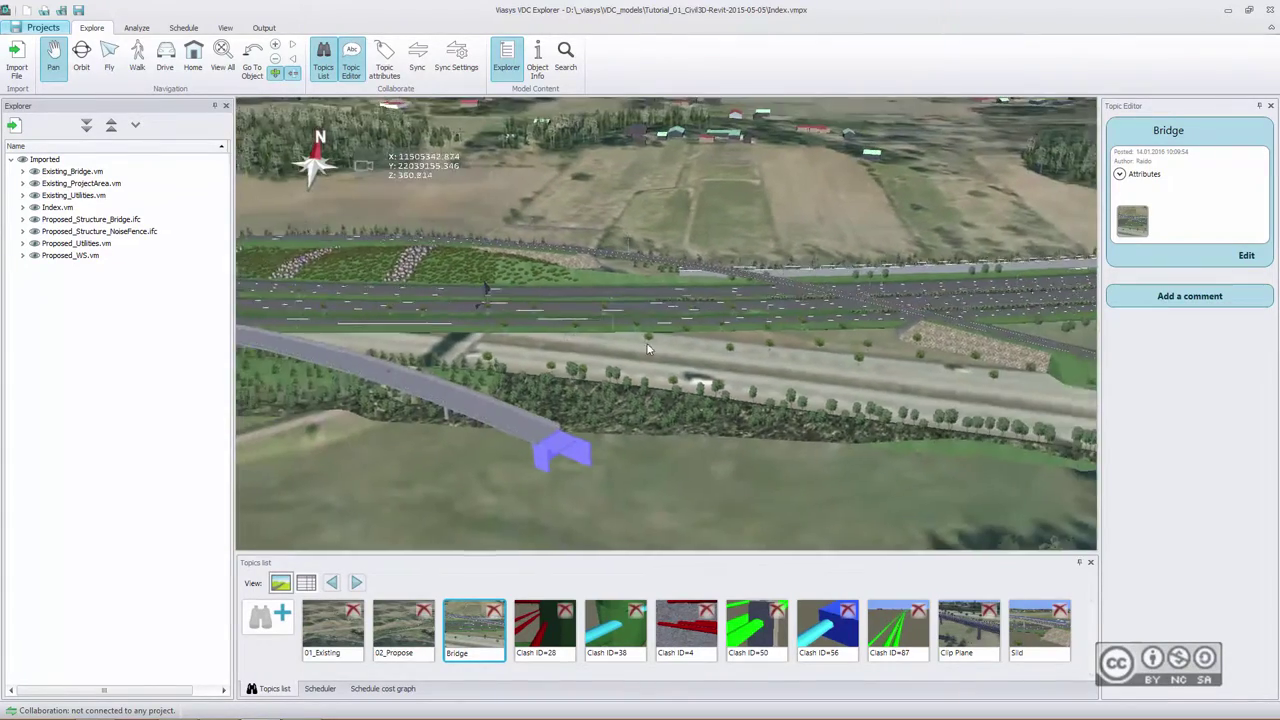
left_click_drag(647, 349, 472, 400)
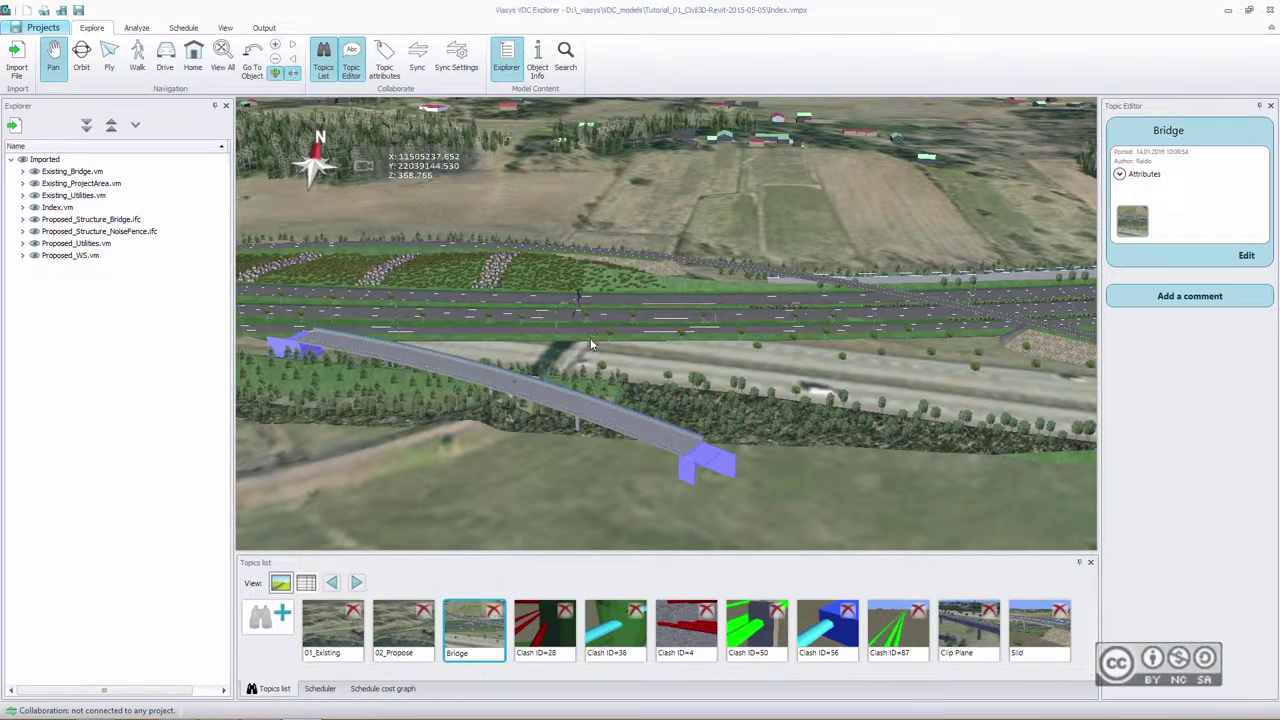
Copy the saved origin coordinates 310.260;287.953;-0.500 from the Notepad notes.
key("alt+Tab")
left_click_drag(66, 241, 298, 241)
right_click(110, 242)
left_click(140, 280)
key("alt+Tab")
Paste the copied coordinates into the bridge IFC's Origo, reload it, and zoom in on the abutment.
right_click(120, 226)
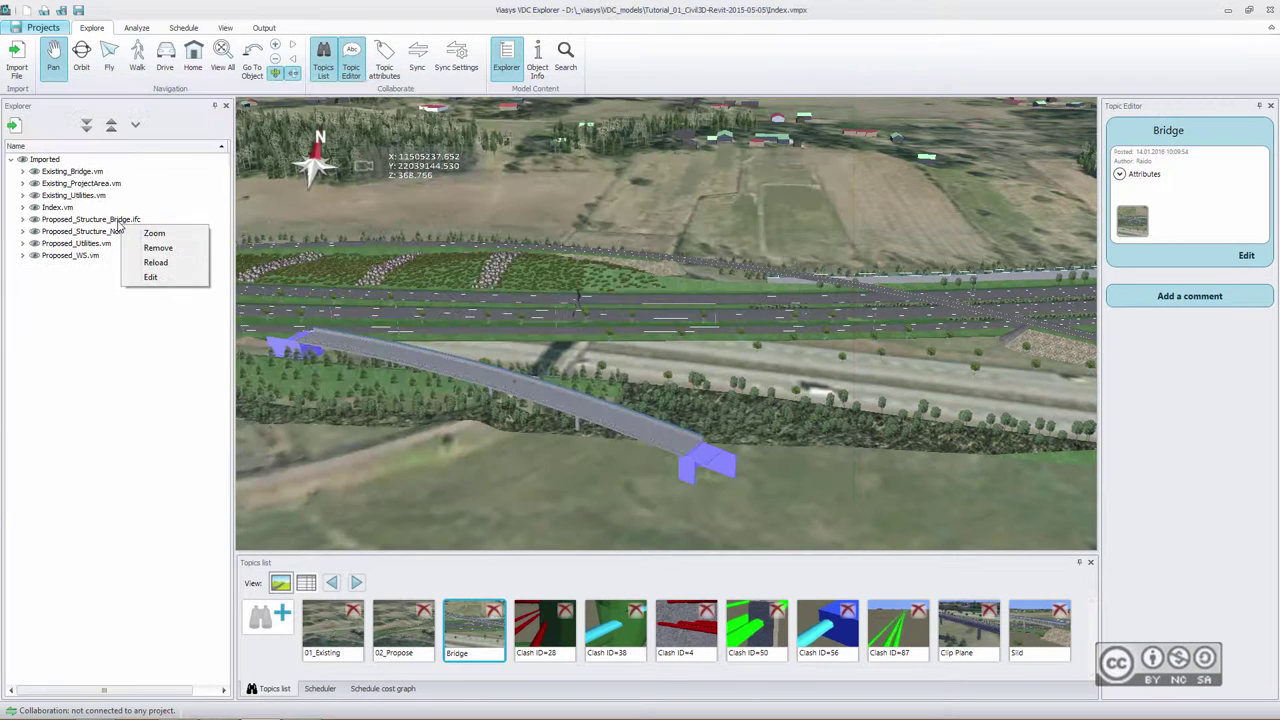
left_click(151, 277)
double_click(120, 328)
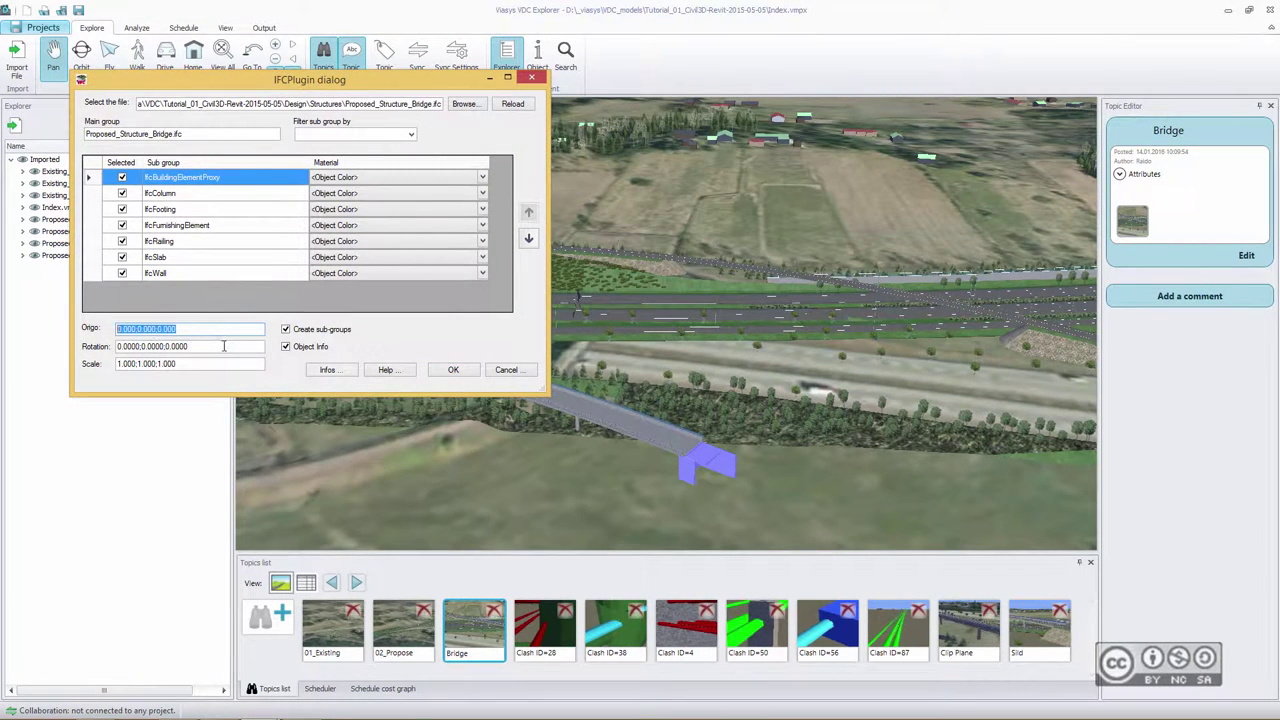
key("ctrl+v")
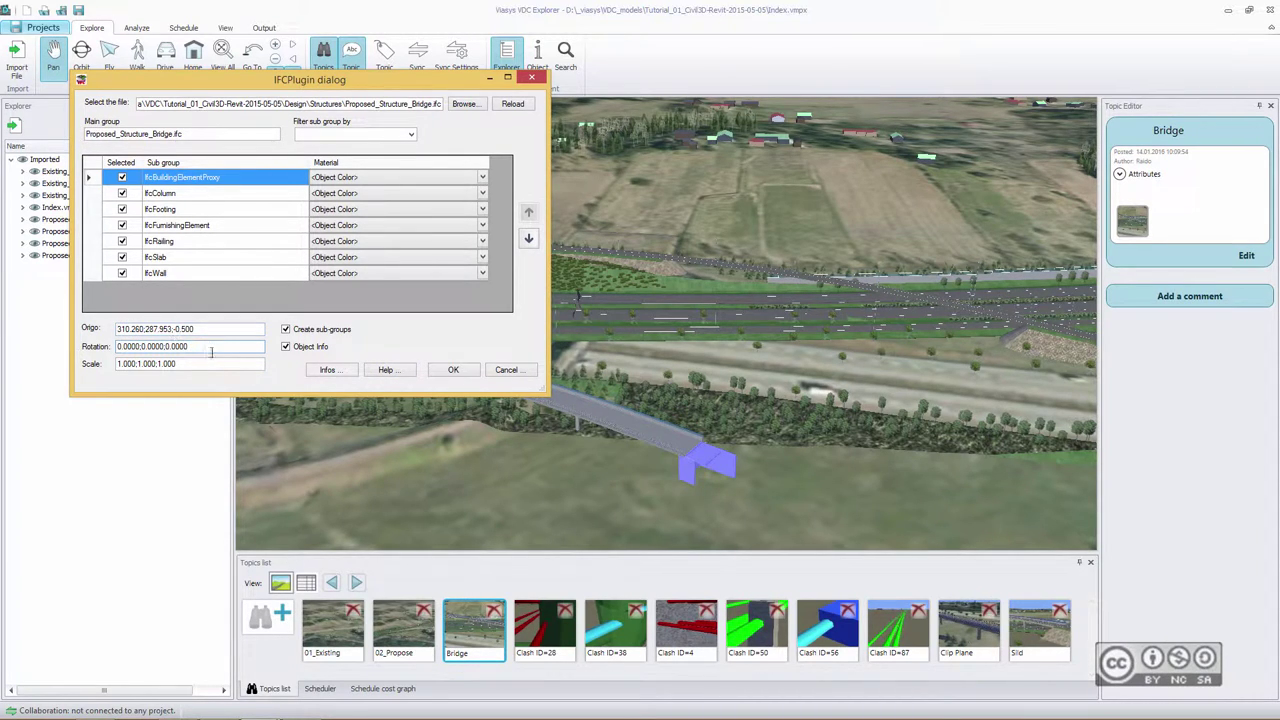
left_click(453, 369)
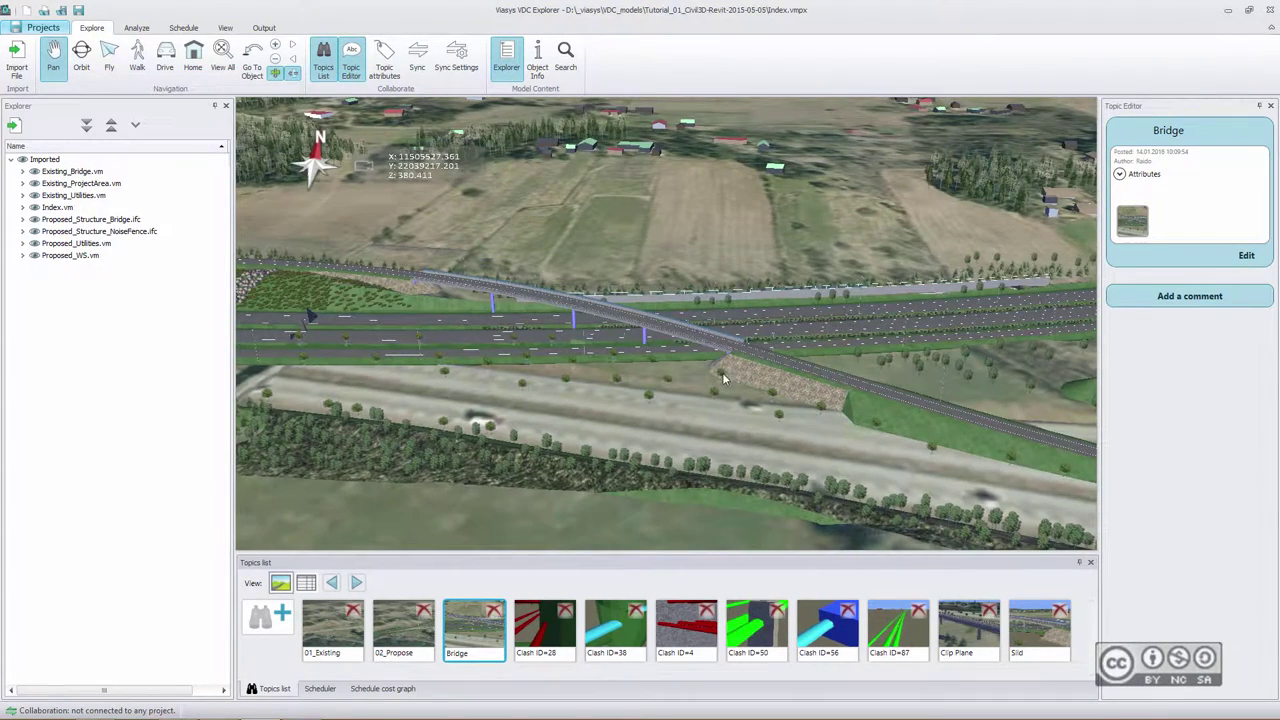
scroll(724, 378, "up", 10)
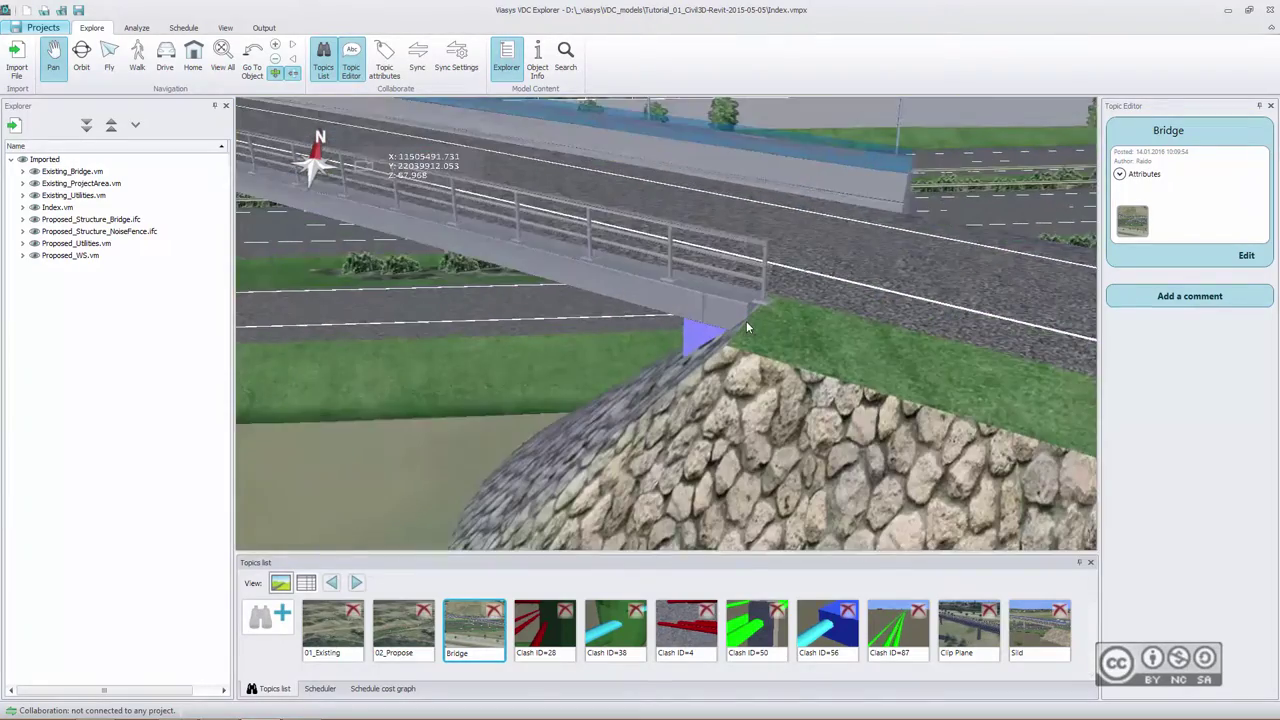
scroll(746, 320, "up", 8)
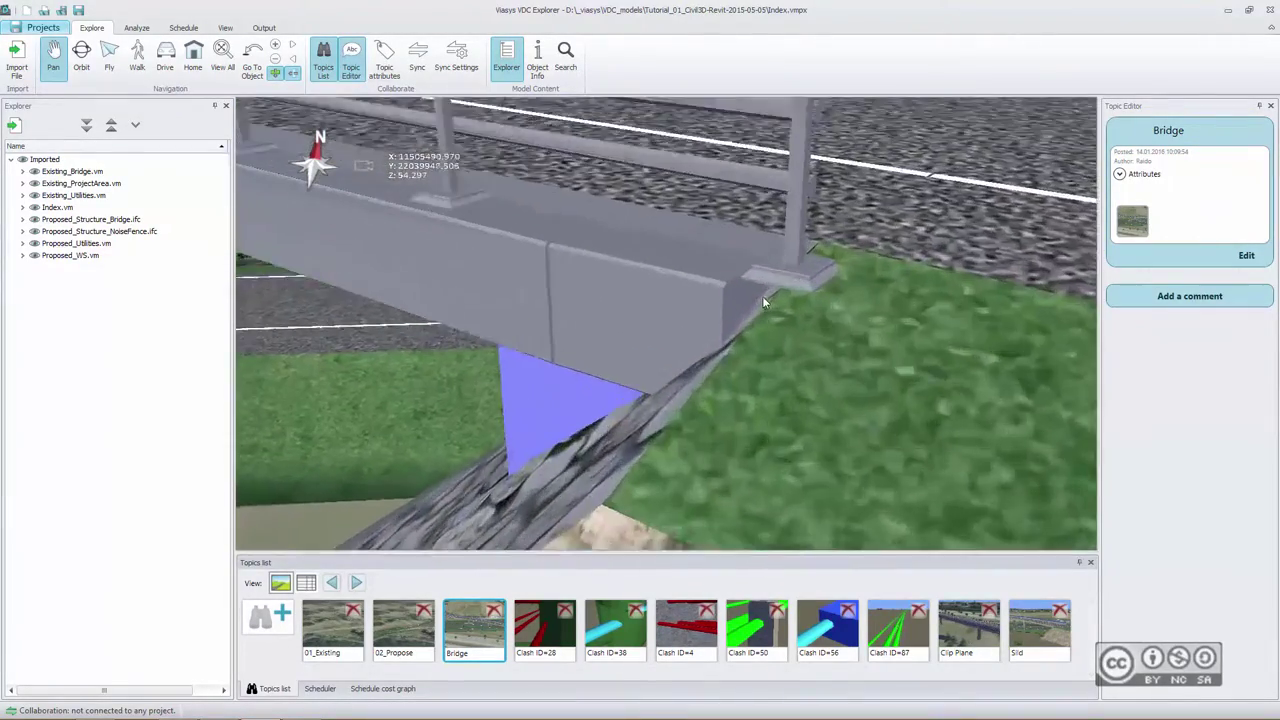
scroll(762, 300, "up", 2)
left_click_drag(757, 286, 690, 385)
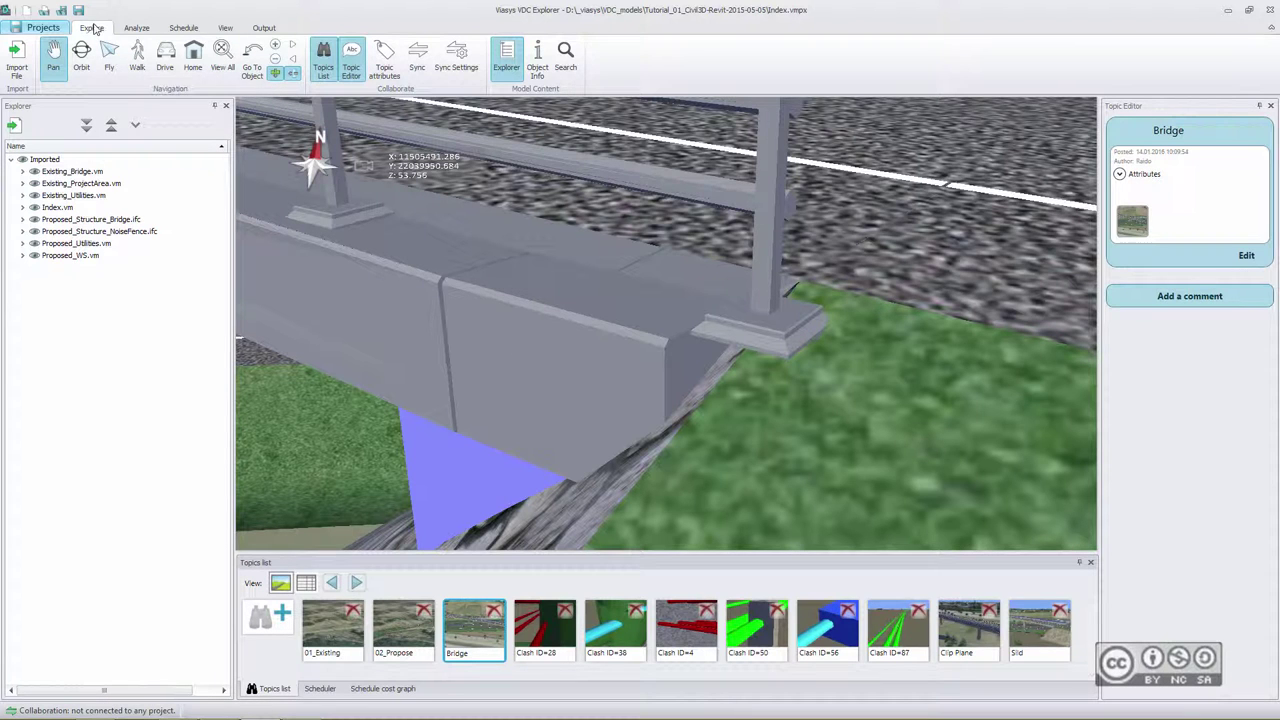
Start a length measurement snapping to nearest vertex and pick points on the bridge deck end.
left_click(136, 29)
left_click(19, 60)
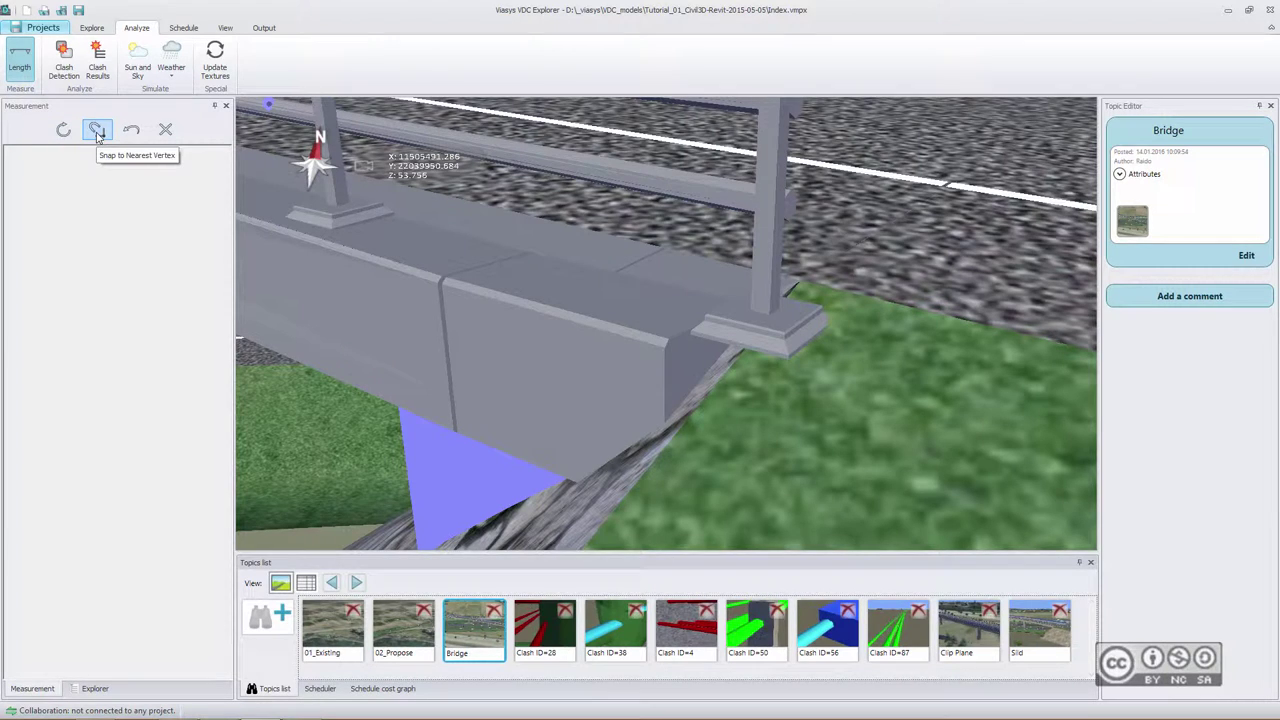
left_click(97, 131)
left_click(667, 343)
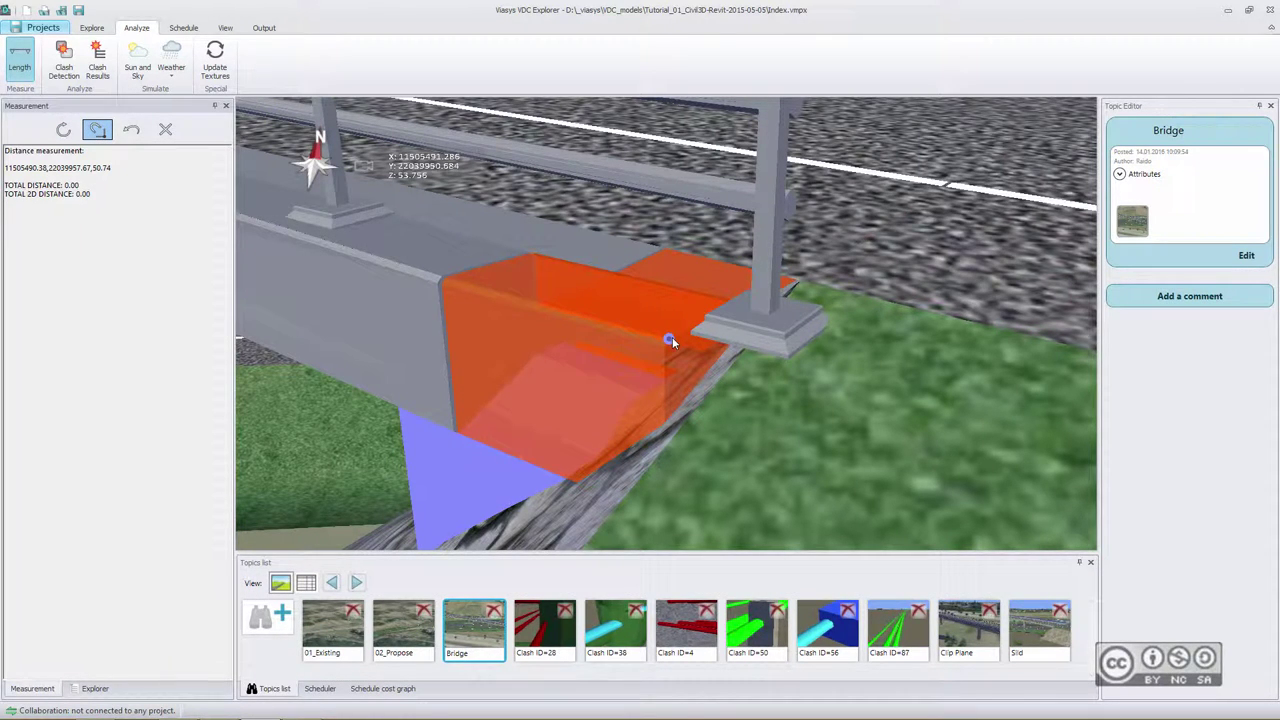
left_click(437, 284)
Compare the point's coordinates with the Notepad notes, then zoom out and show the imported model tree.
left_click_drag(111, 167, 17, 167)
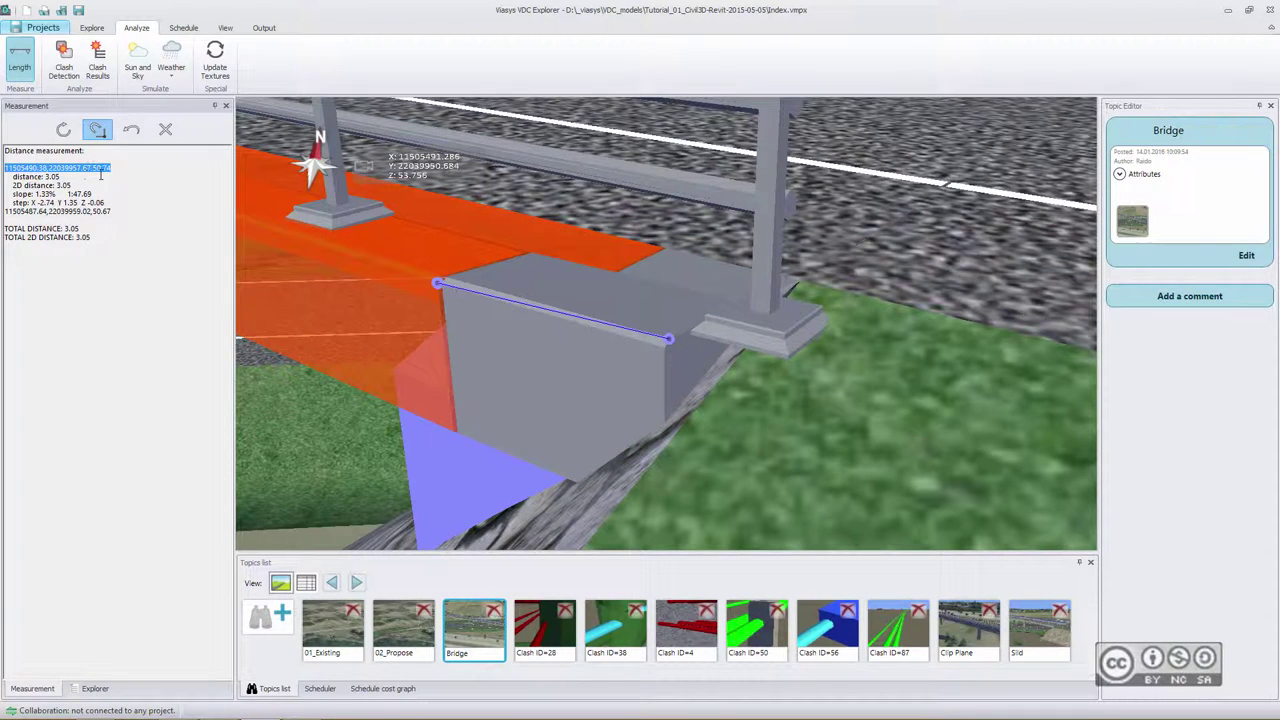
left_click(258, 706)
left_click(92, 131)
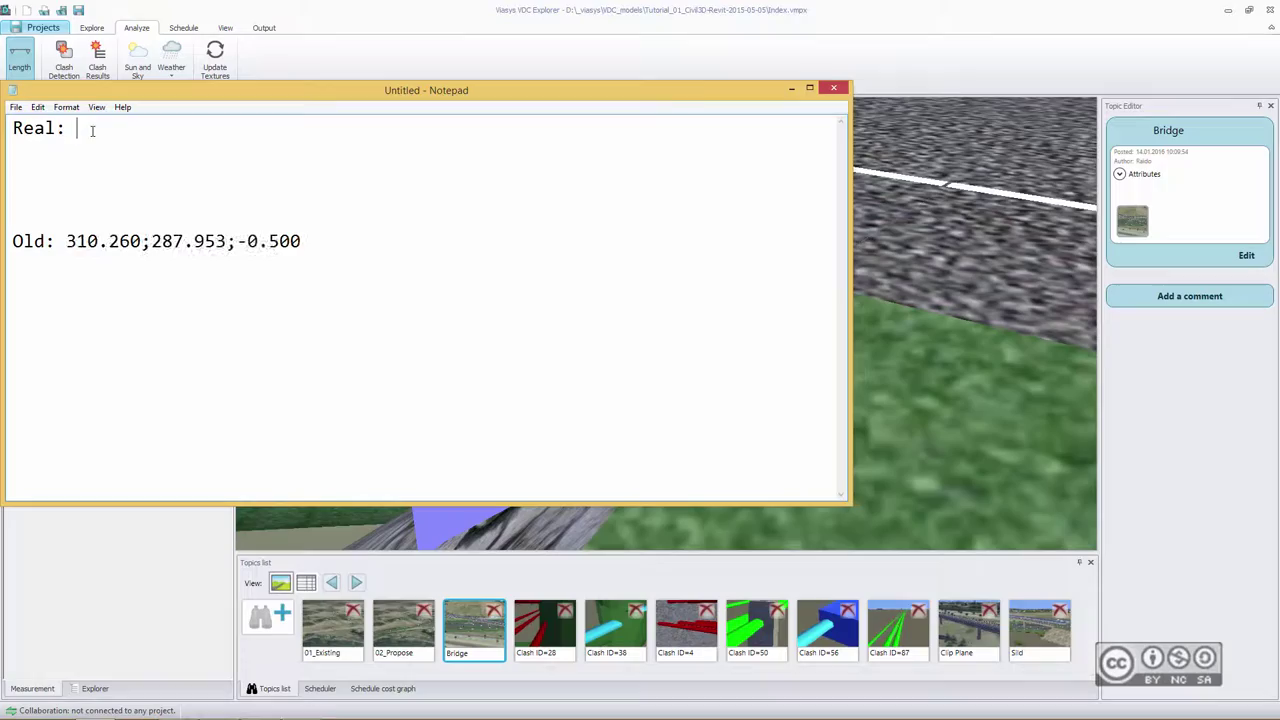
left_click(791, 88)
scroll(588, 271, "up", 3)
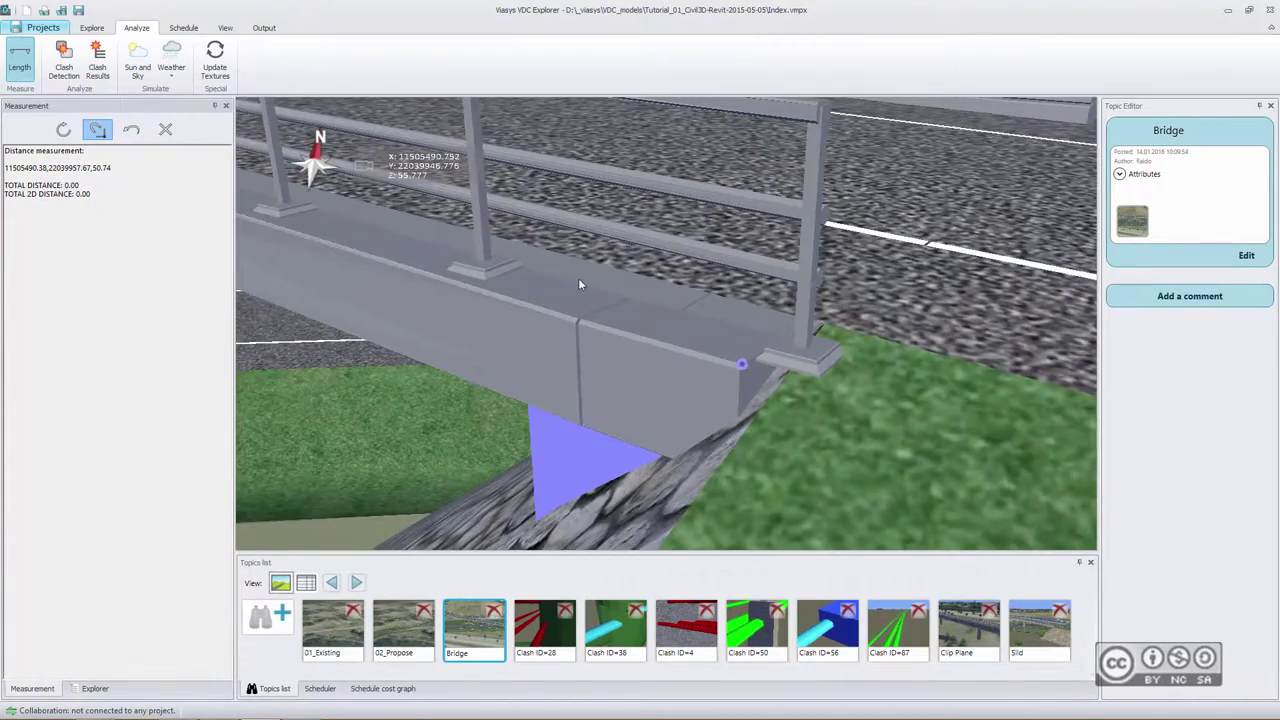
scroll(584, 292, "down", 5)
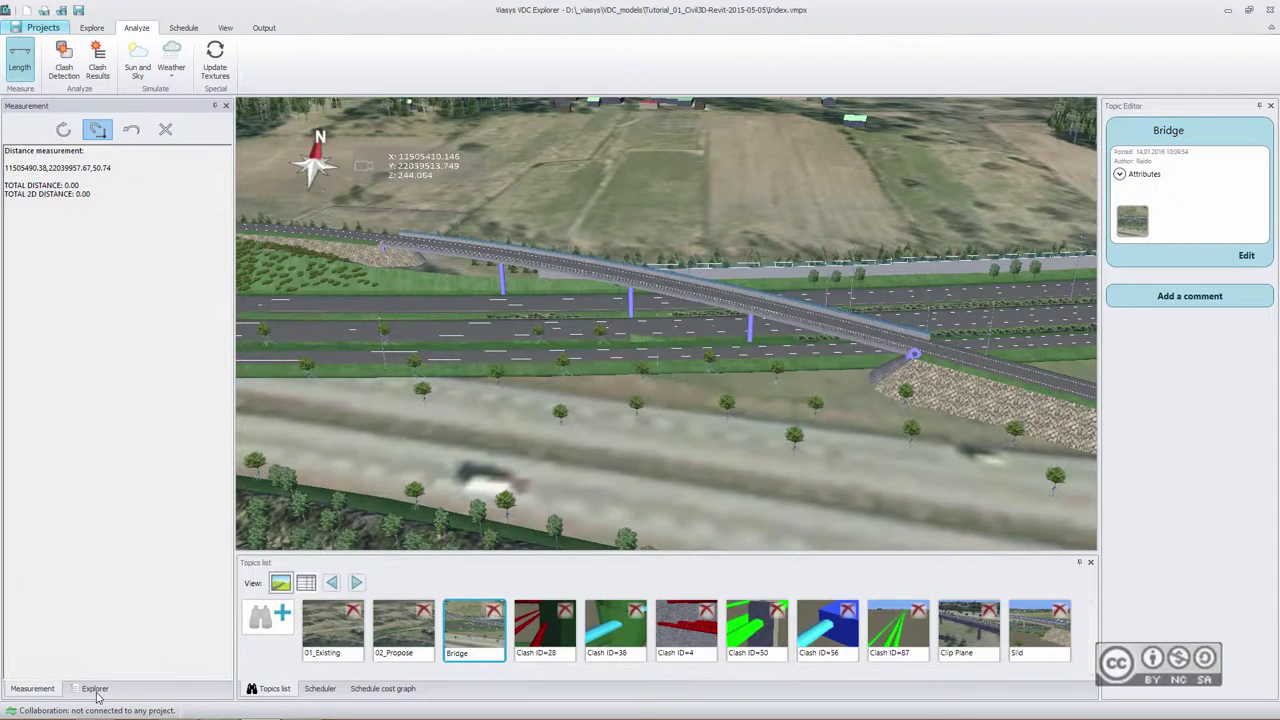
left_click(95, 689)
Set the Proposed_Structure_Bridge.ifc Origo to 0 in the IFCPlugin dialog and reload the bridge.
right_click(94, 224)
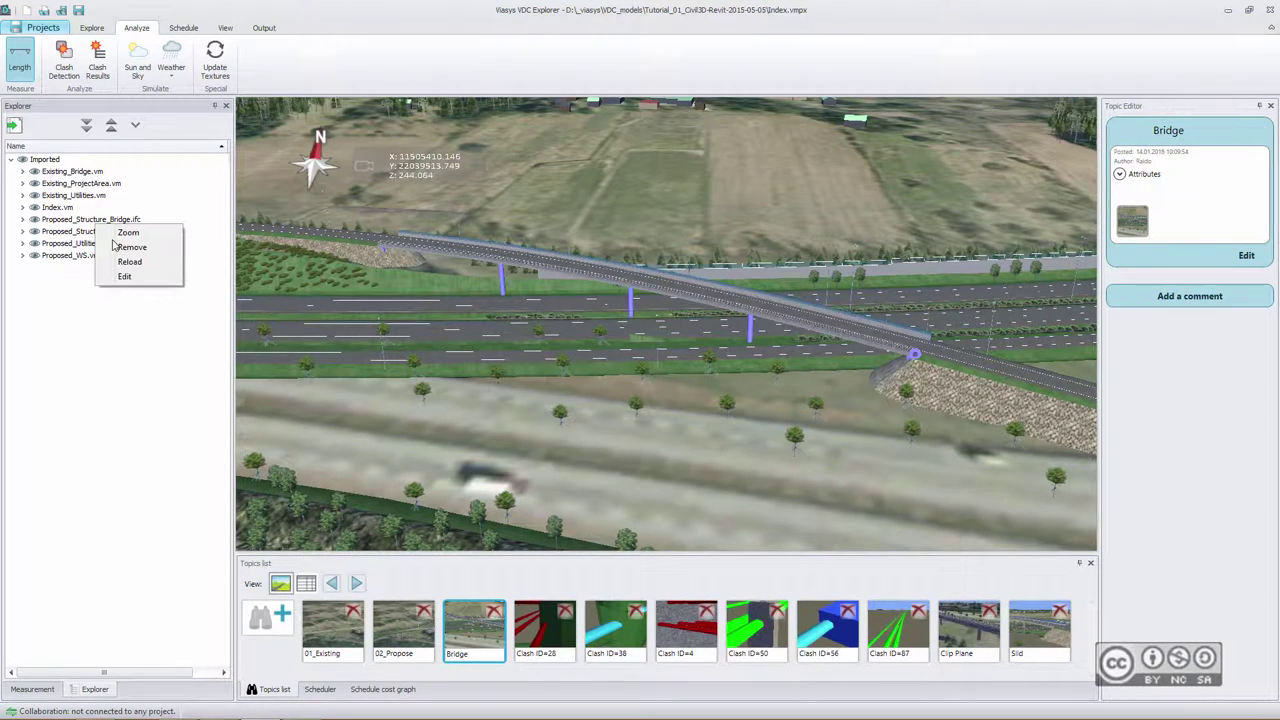
left_click(140, 282)
left_click_drag(212, 346, 130, 346)
type("0;0;0")
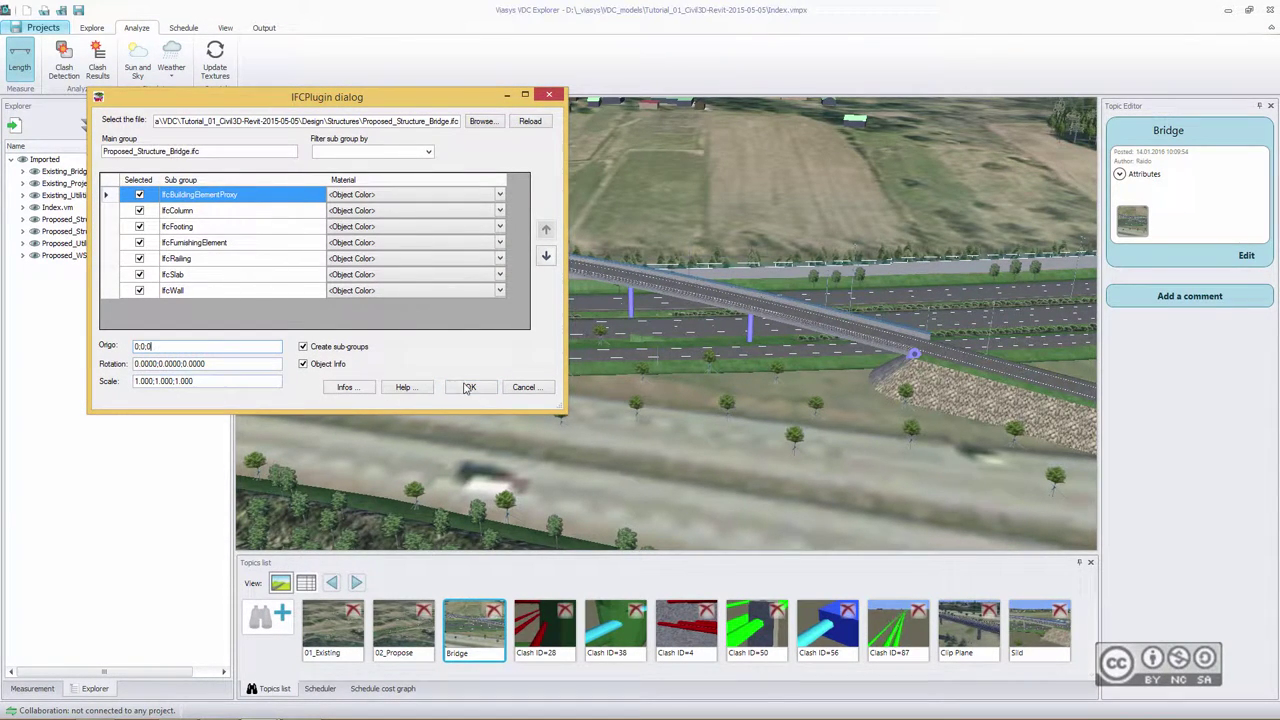
left_click(470, 387)
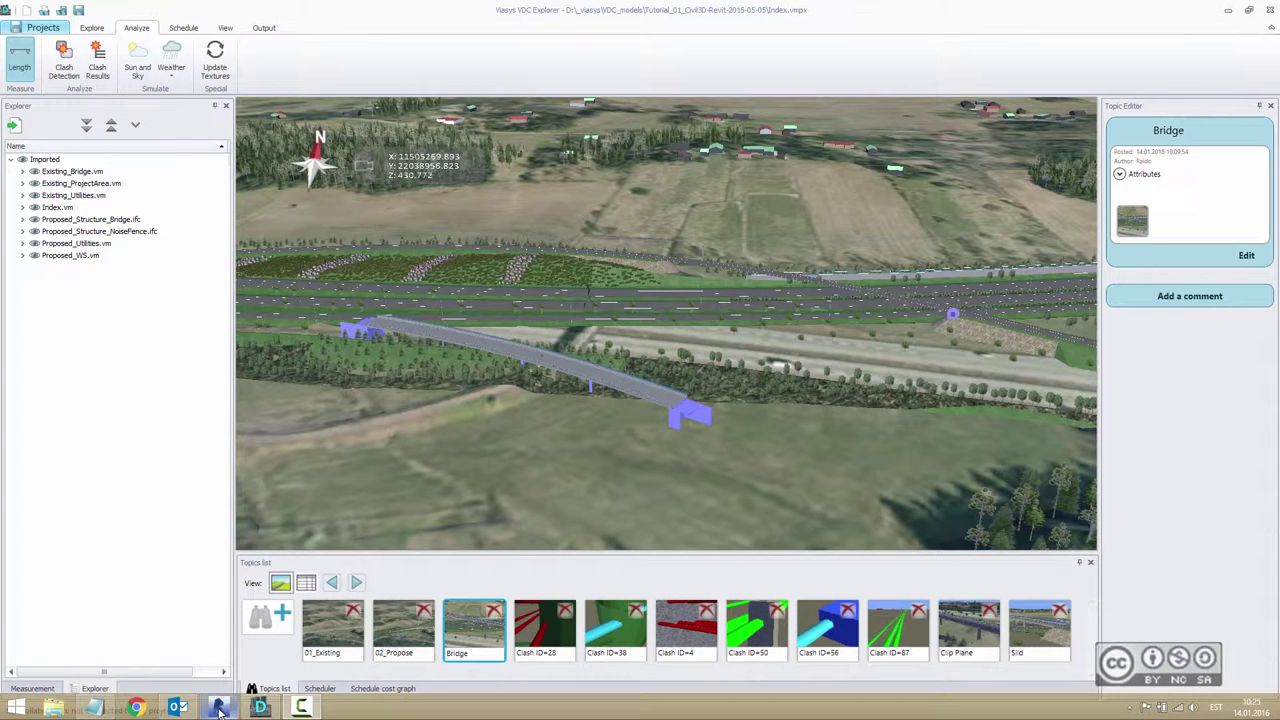
Switch to Revit, nudge the 3D bridge view, and bring up the Manage tools.
left_click(219, 709)
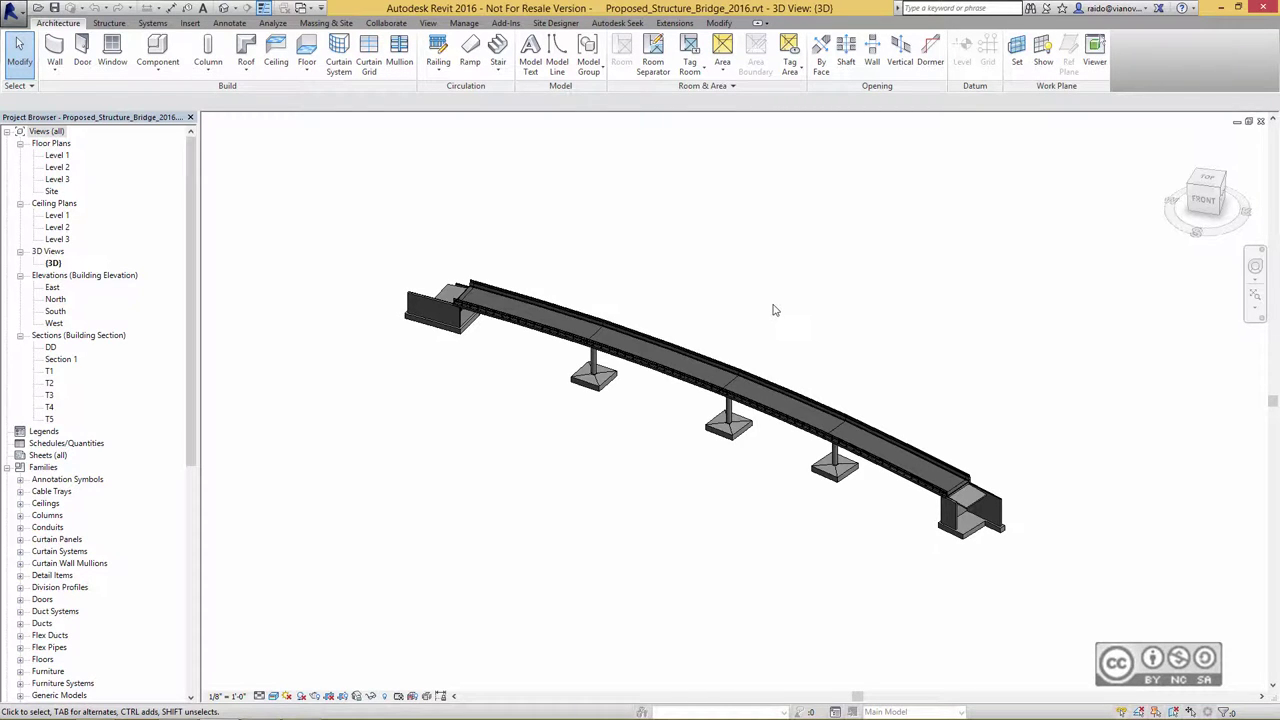
middle_click_drag(771, 309, 755, 279)
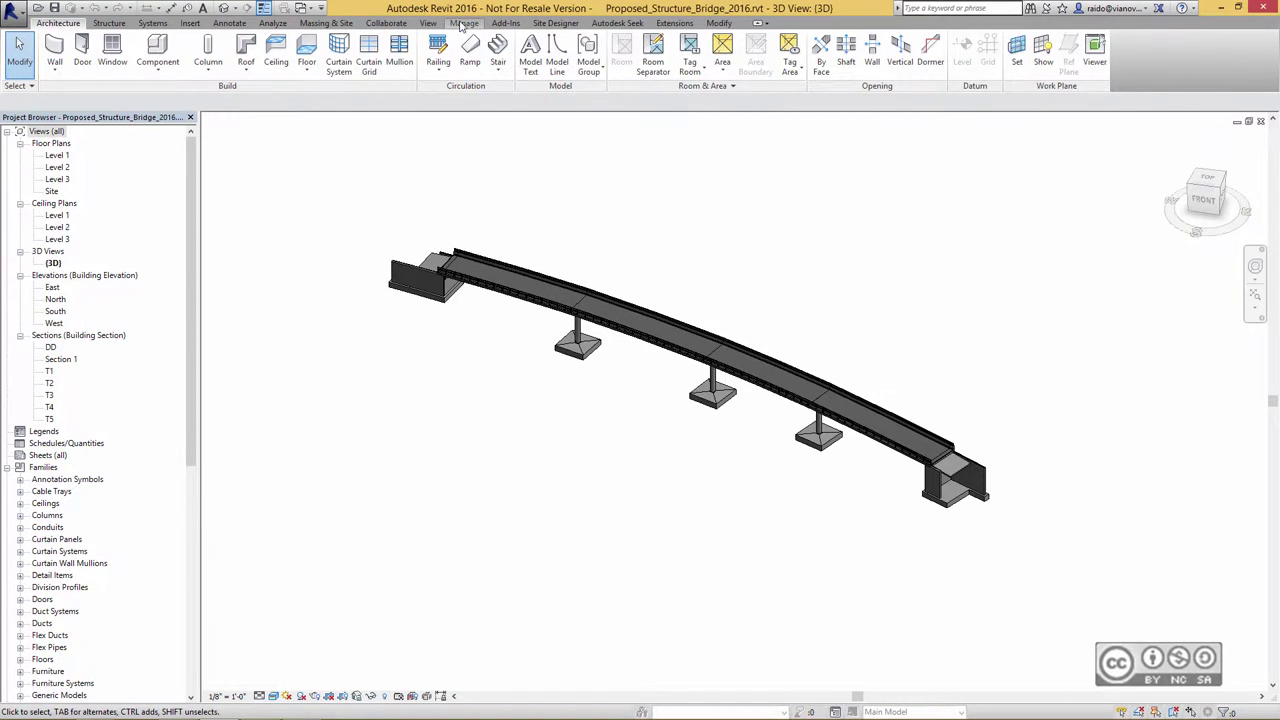
left_click(462, 23)
Duplicate the internal site as New Site and make it the current site.
left_click(651, 50)
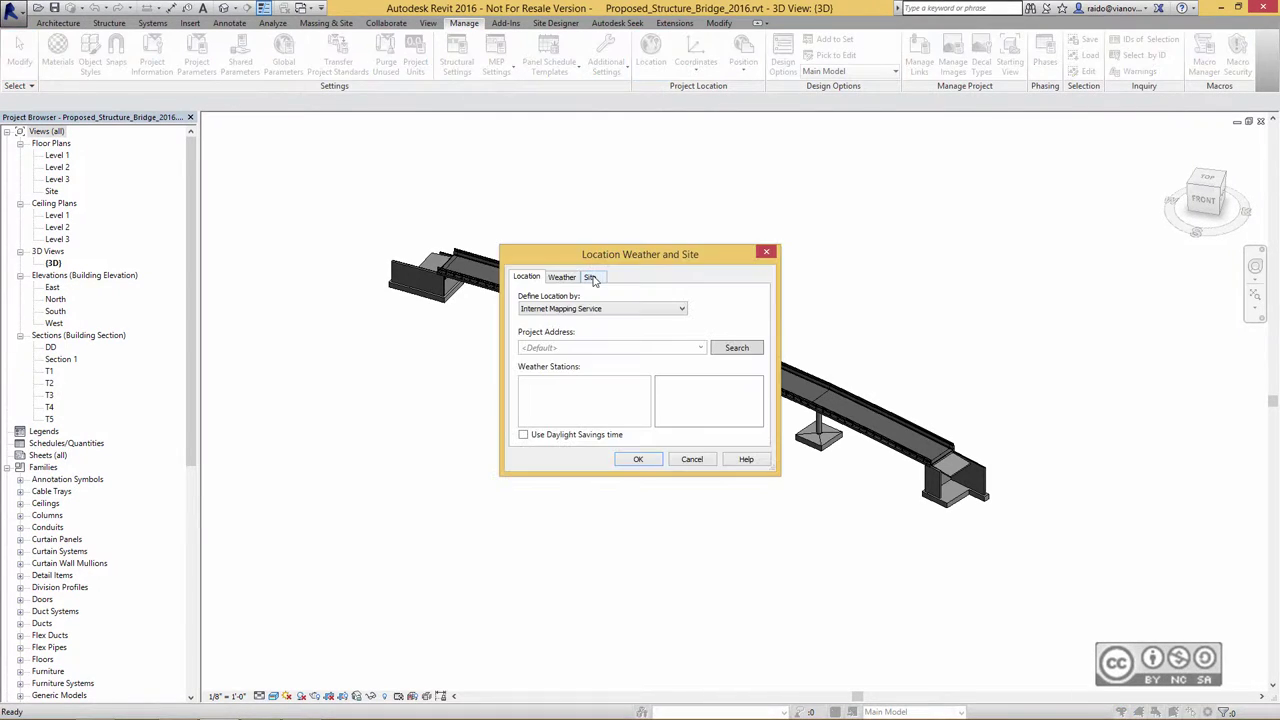
left_click(591, 277)
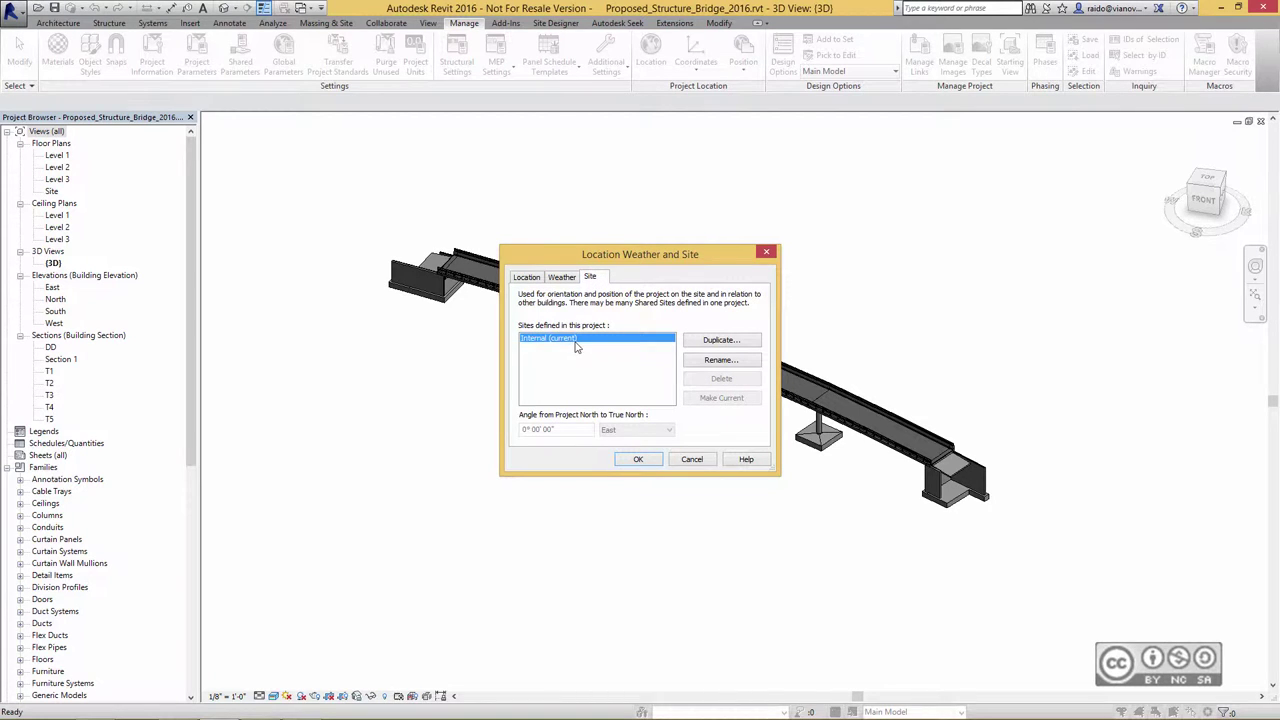
left_click(722, 341)
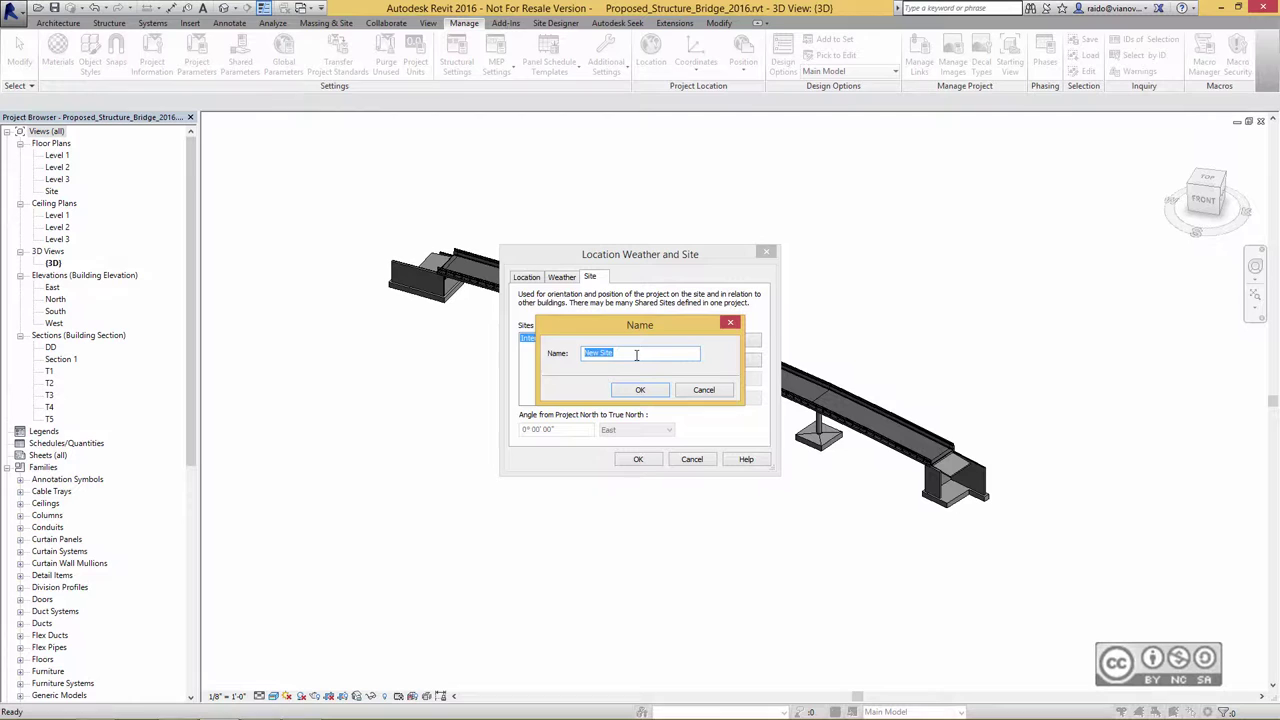
left_click(640, 389)
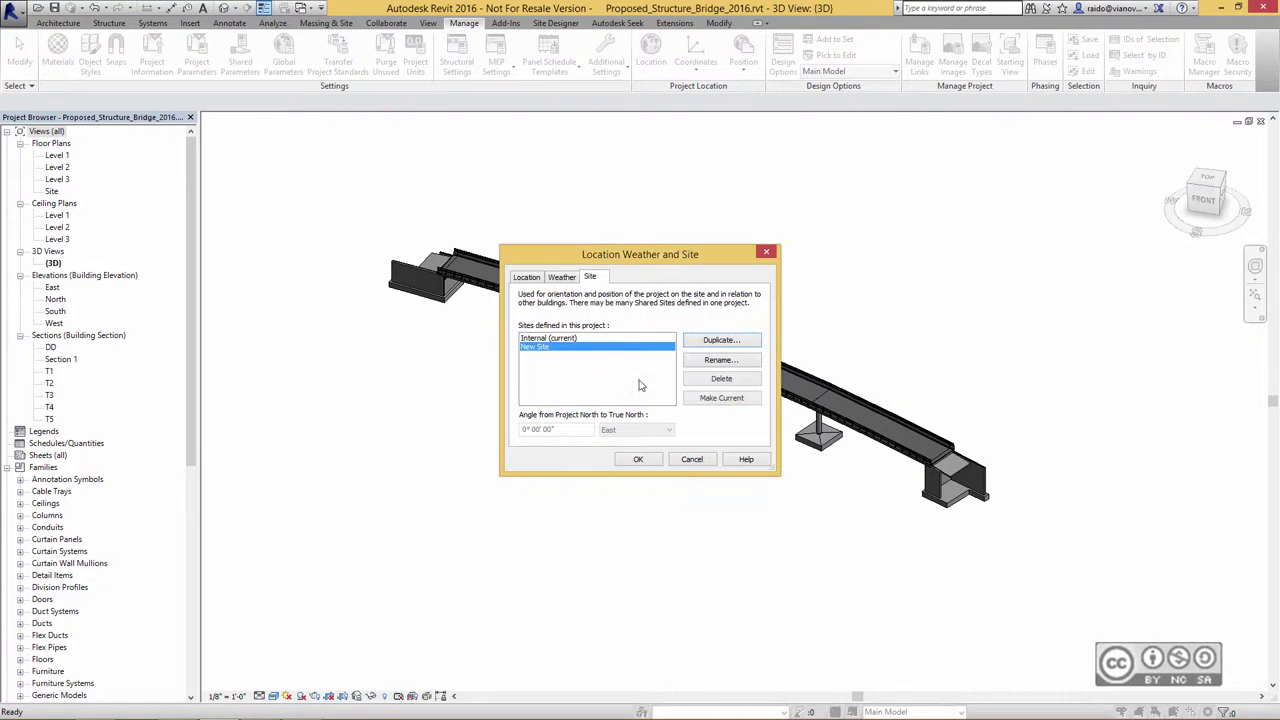
left_click(732, 401)
key("Return")
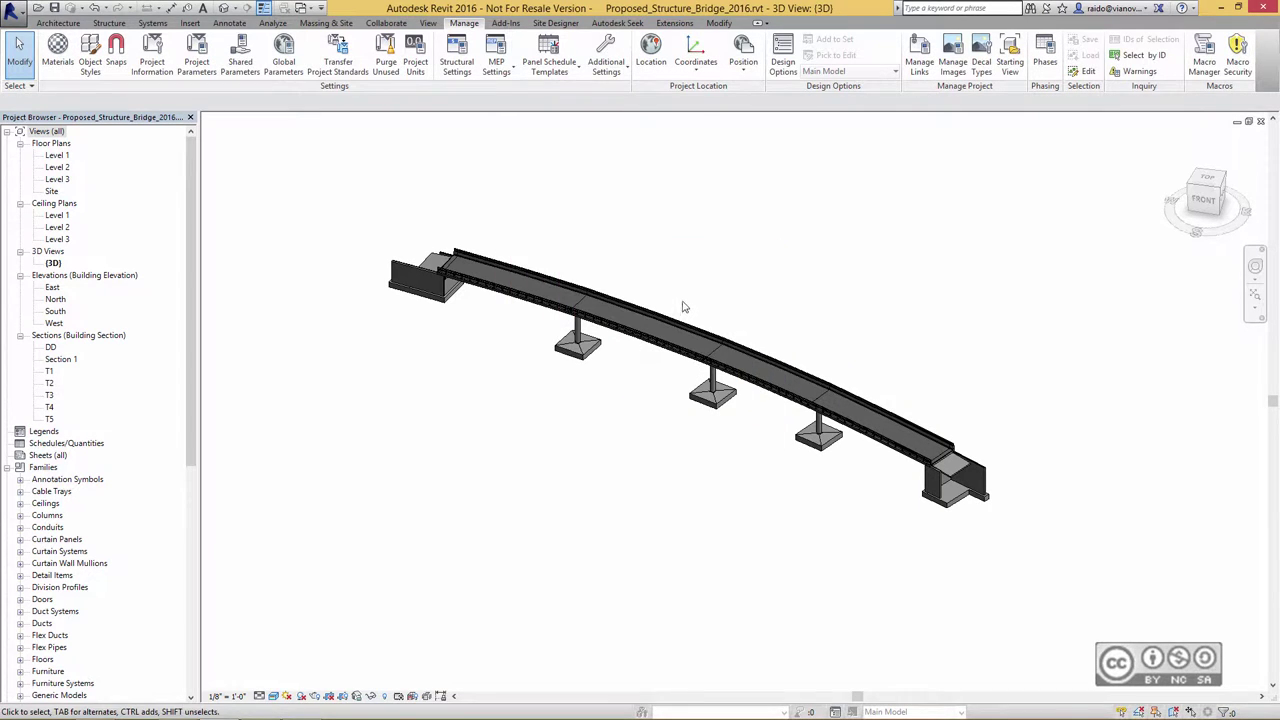
Zoom in on the end abutment and select the bridge deck floor Br06.
middle_click_drag(930, 457, 792, 371)
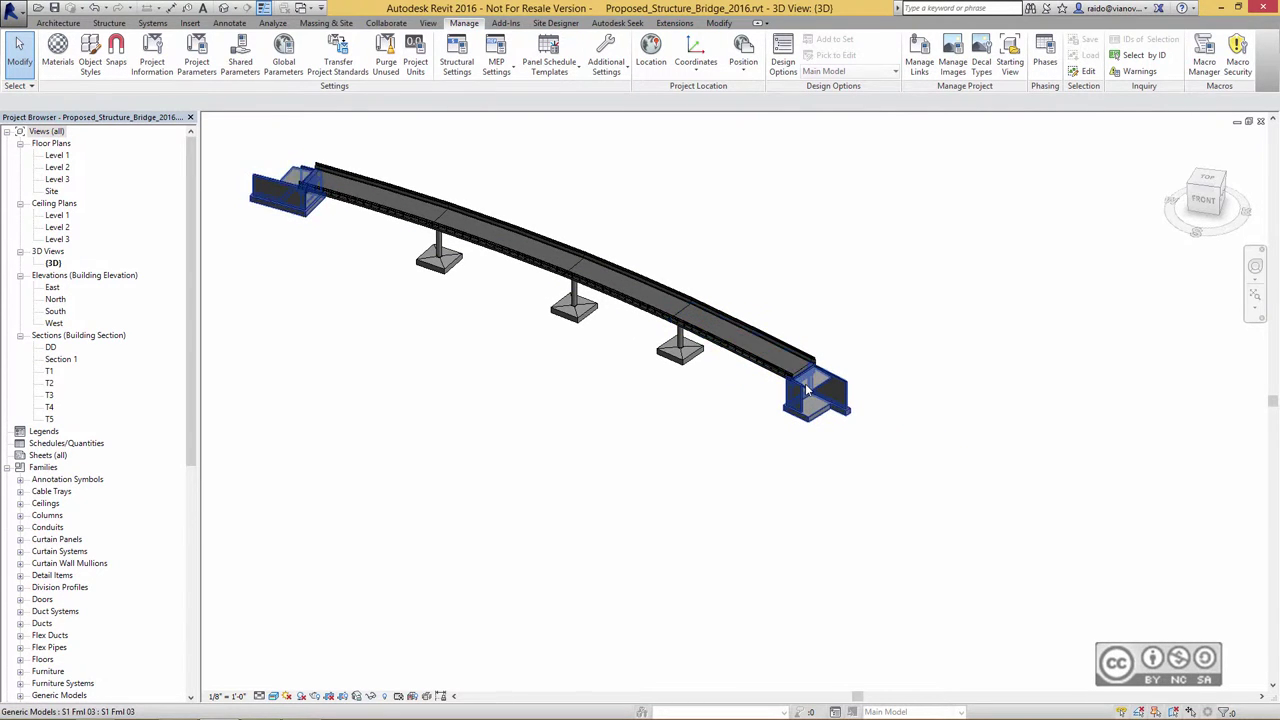
scroll(804, 383, "up", 2)
scroll(791, 360, "up", 5)
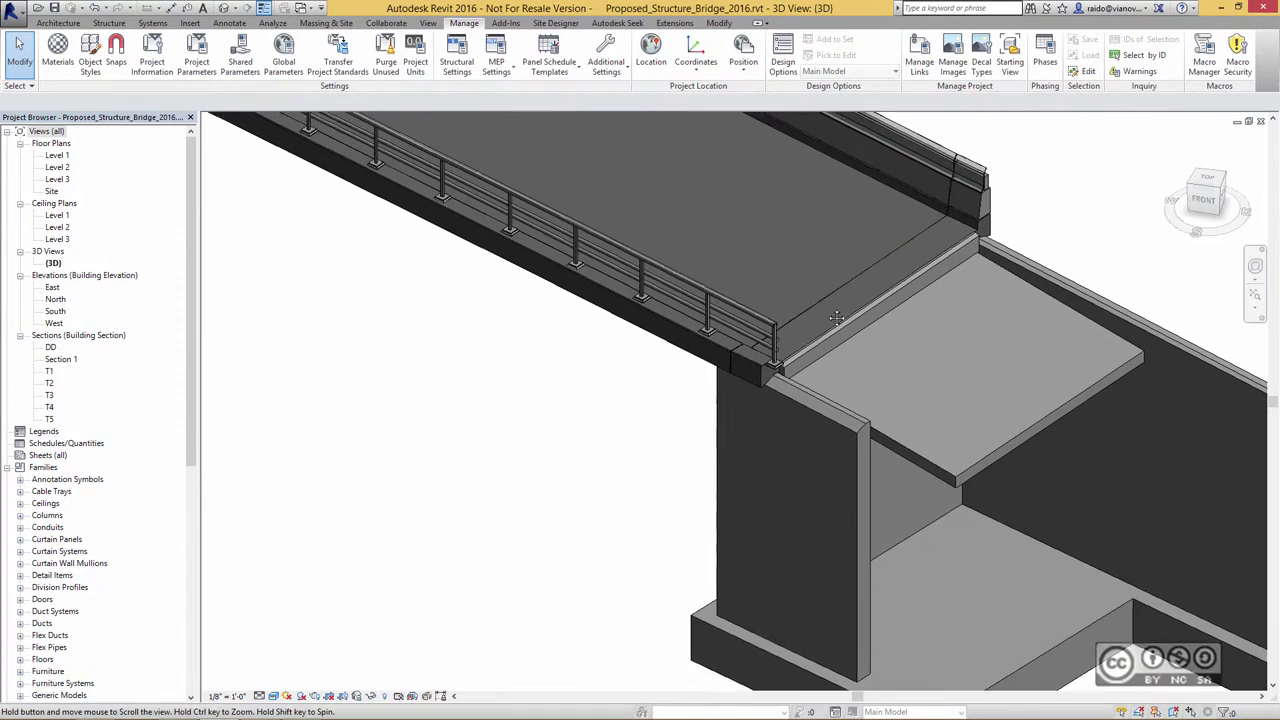
middle_click_drag(815, 285, 810, 256)
scroll(744, 281, "up", 3)
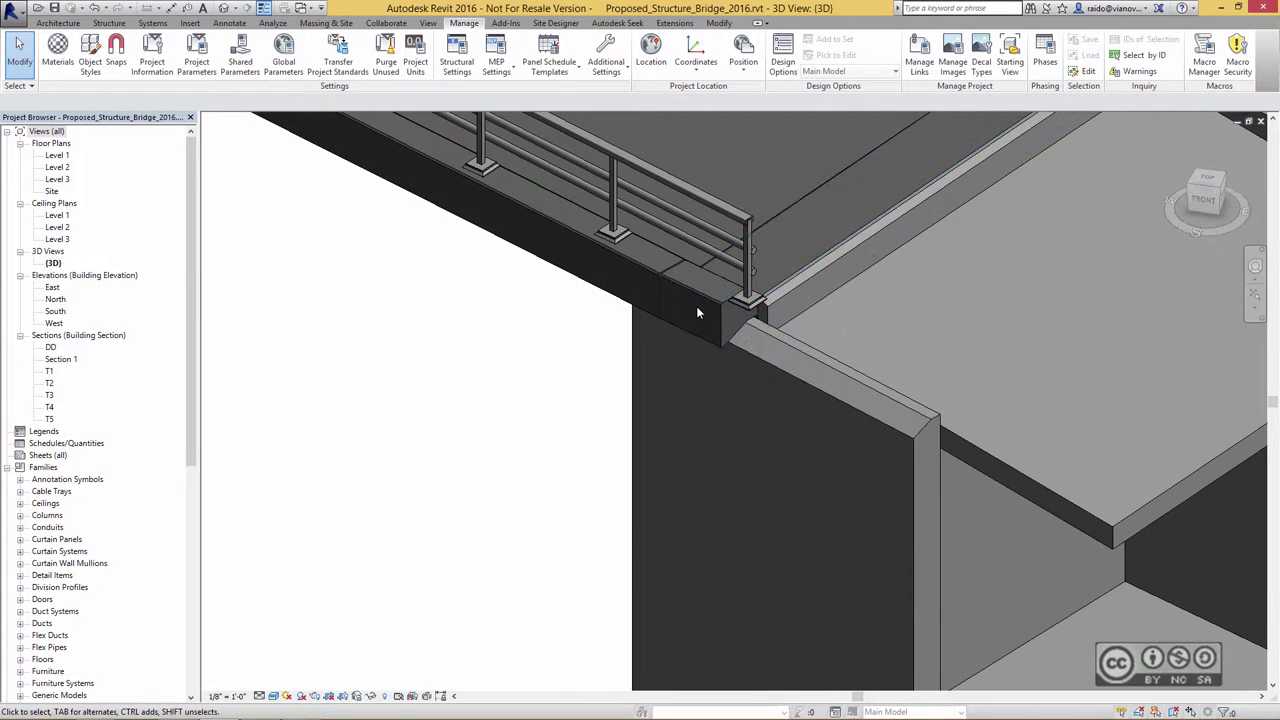
middle_click_drag(591, 311, 586, 371)
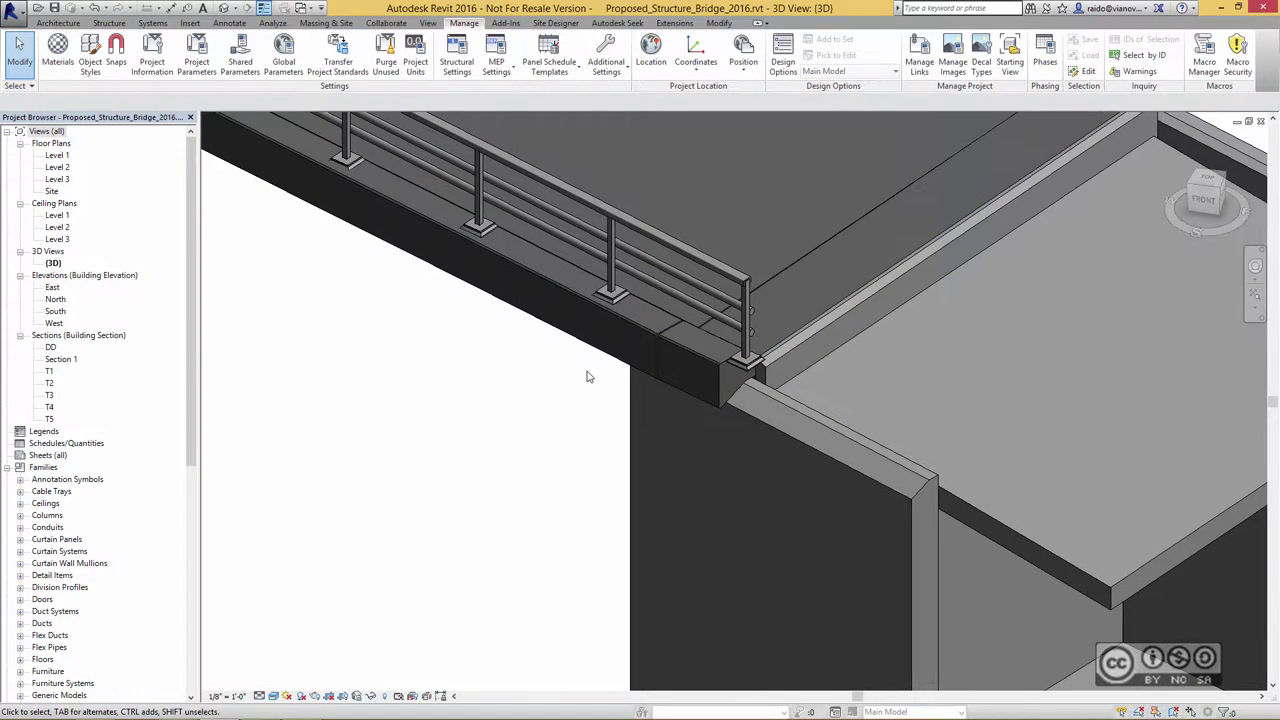
left_click(804, 279)
scroll(690, 365, "up", 3)
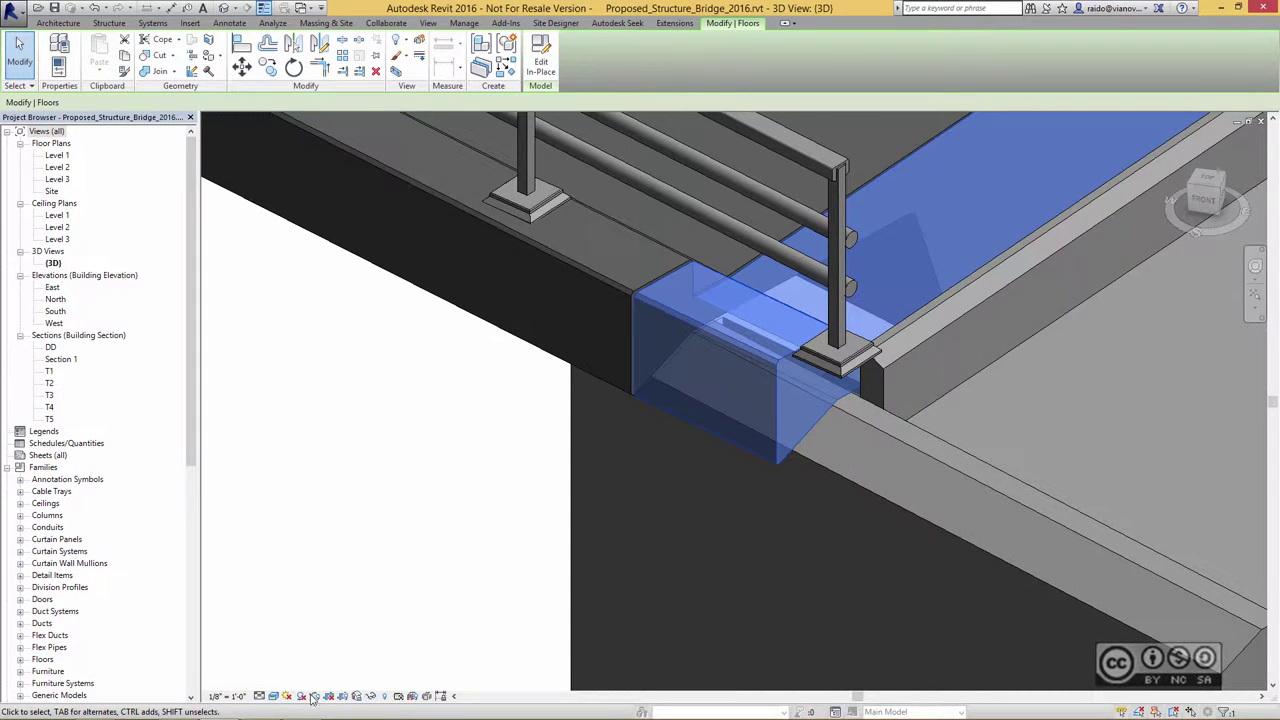
Temporarily isolate the deck floor Br06 and clear the selection.
left_click(371, 696)
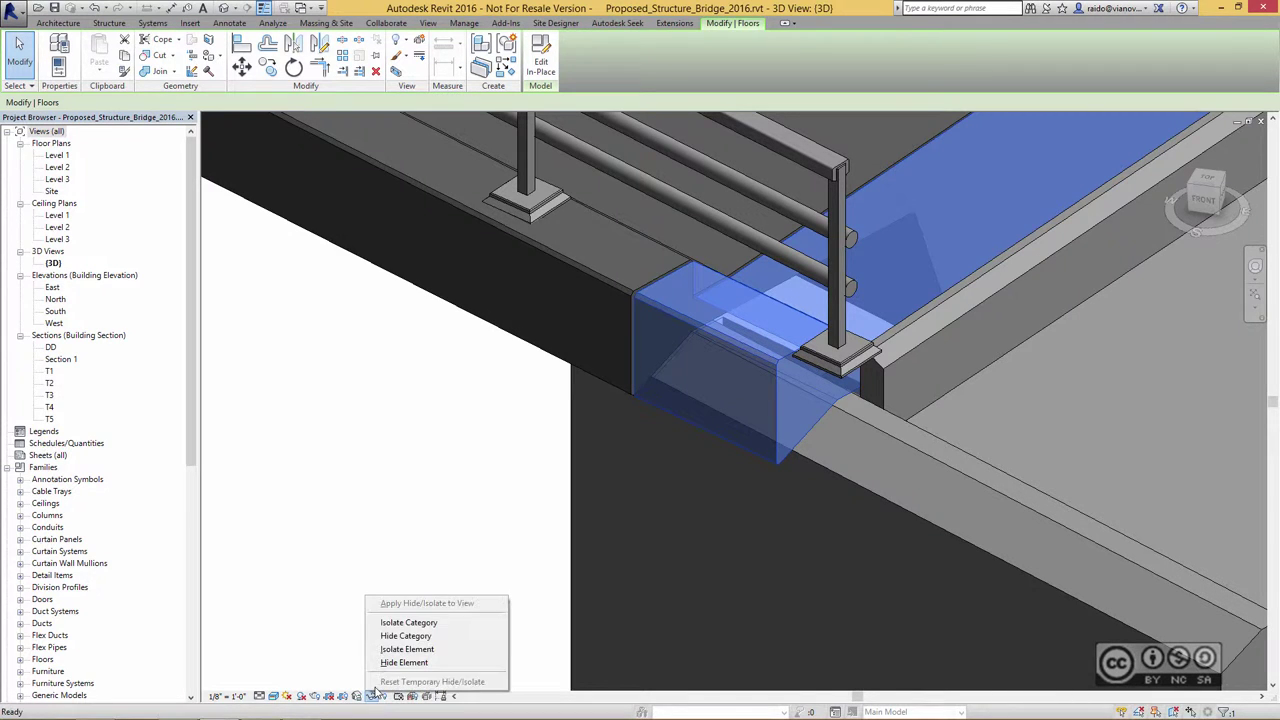
left_click(406, 650)
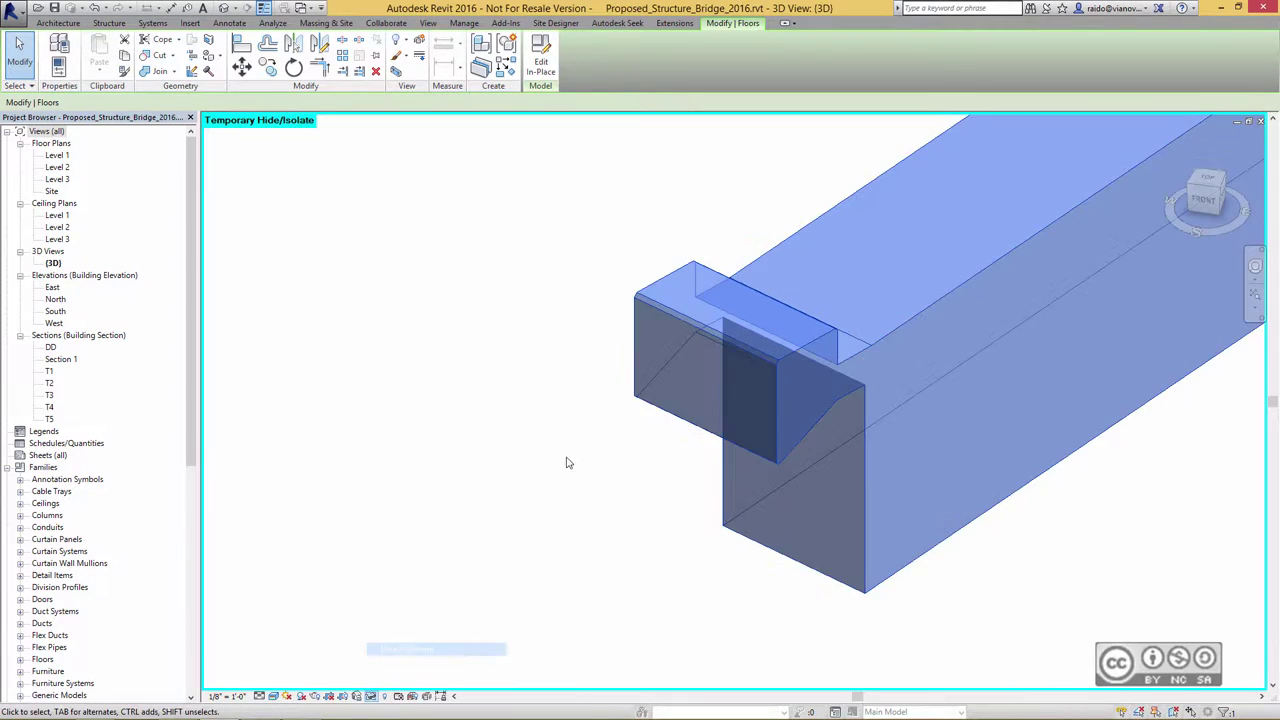
left_click(555, 300)
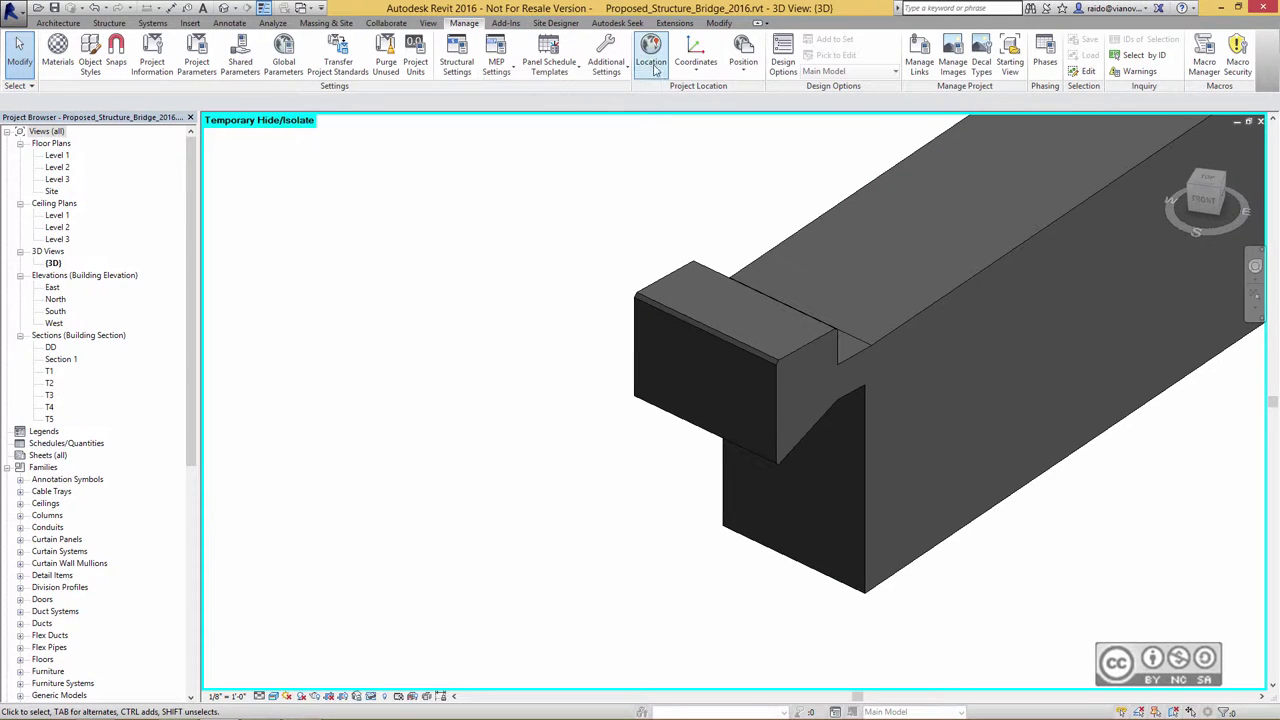
Run Specify Coordinates at Point and pick the deck corner as the reference point.
left_click(697, 69)
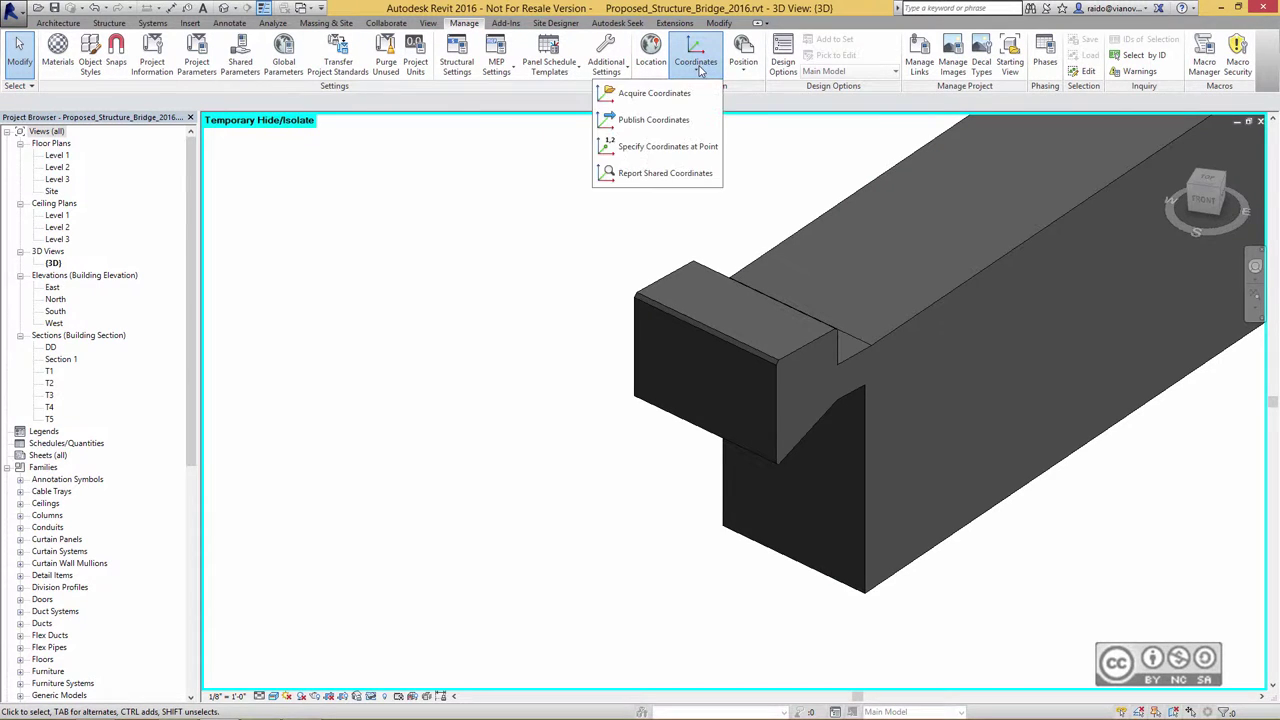
left_click(688, 147)
scroll(775, 367, "up", 5)
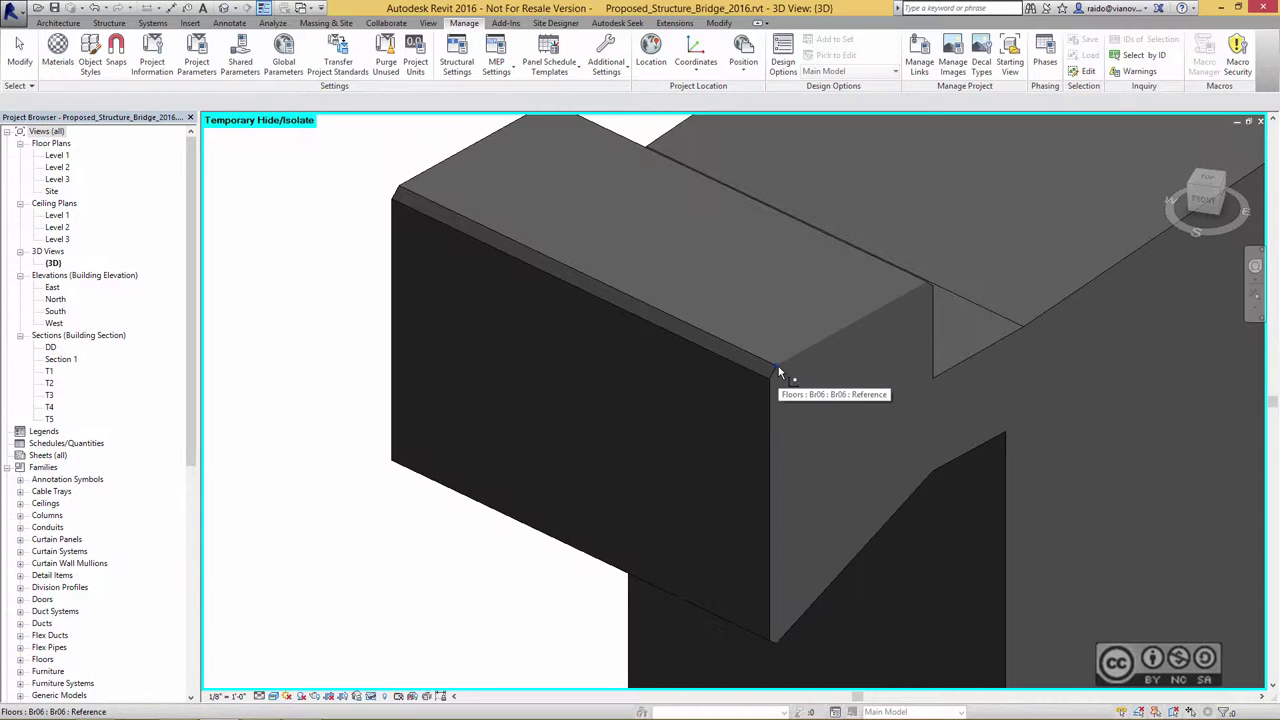
left_click(778, 368)
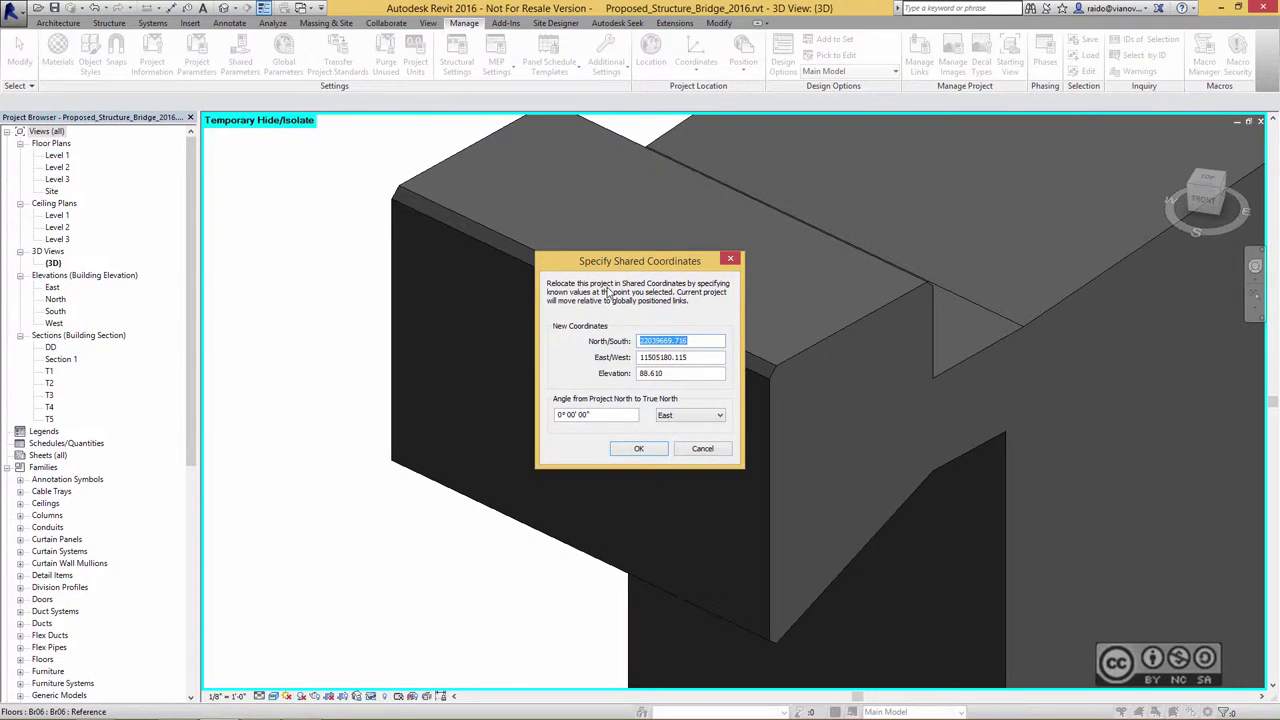
Paste East/West 11505490.38 and North/South 22039957.67 from the Notepad notes.
left_click(95, 710)
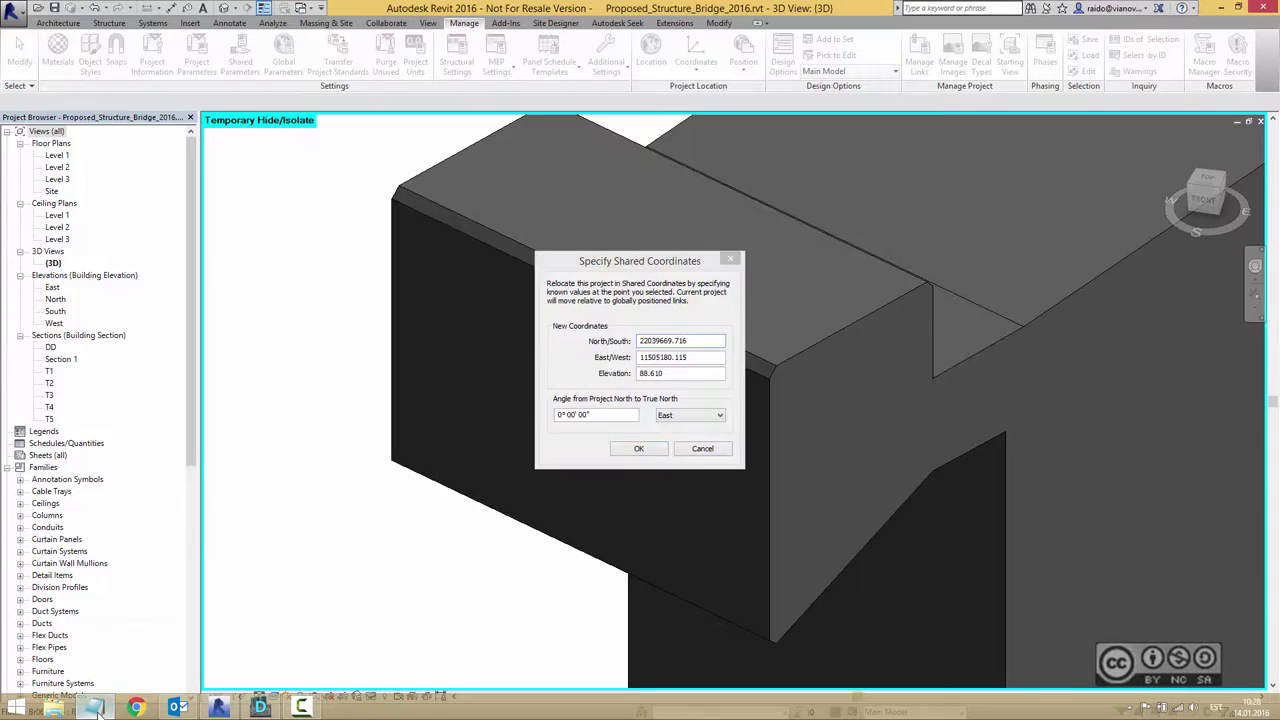
left_click_drag(77, 128, 196, 128)
key("ctrl+c")
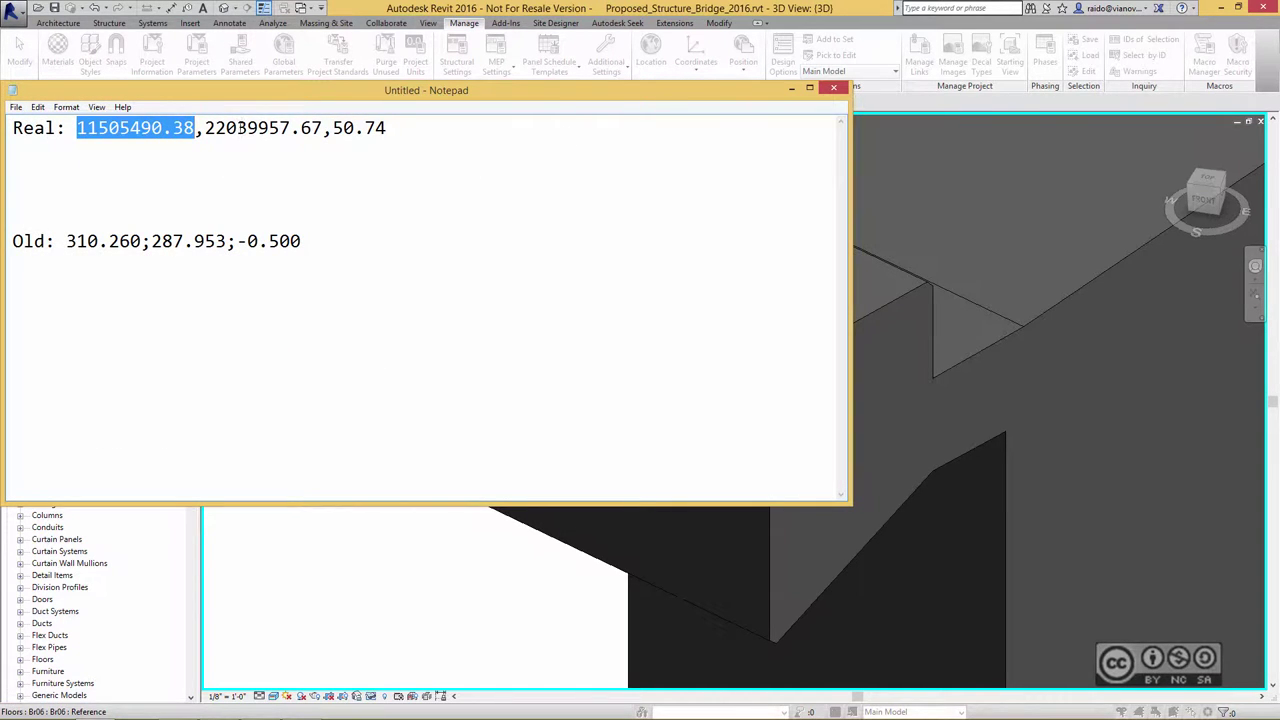
left_click(791, 88)
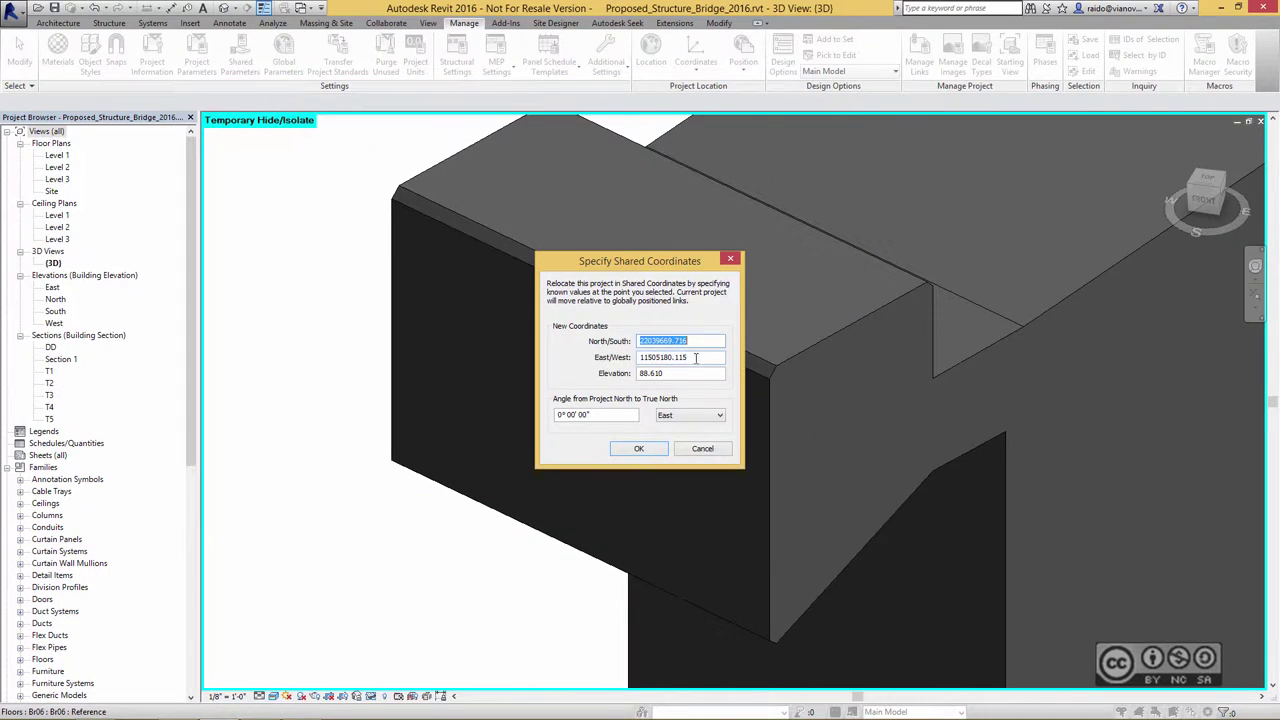
key("Tab")
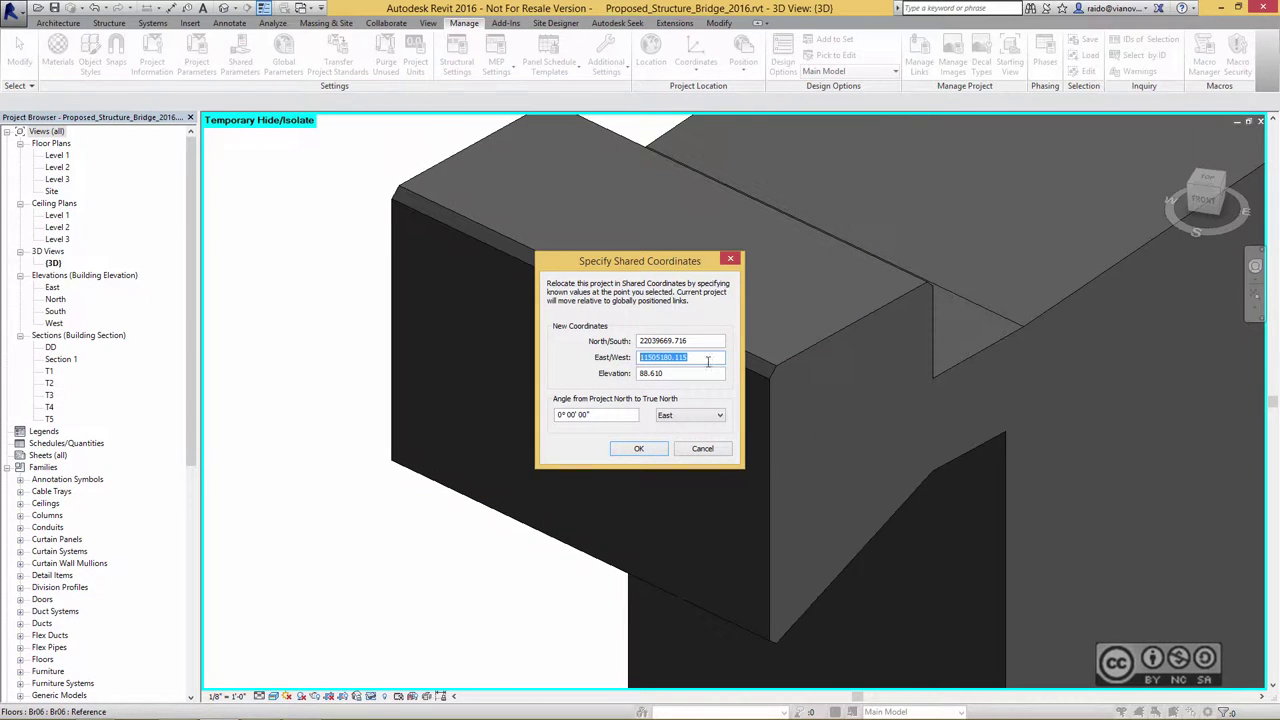
key("ctrl+v")
key("alt+Tab")
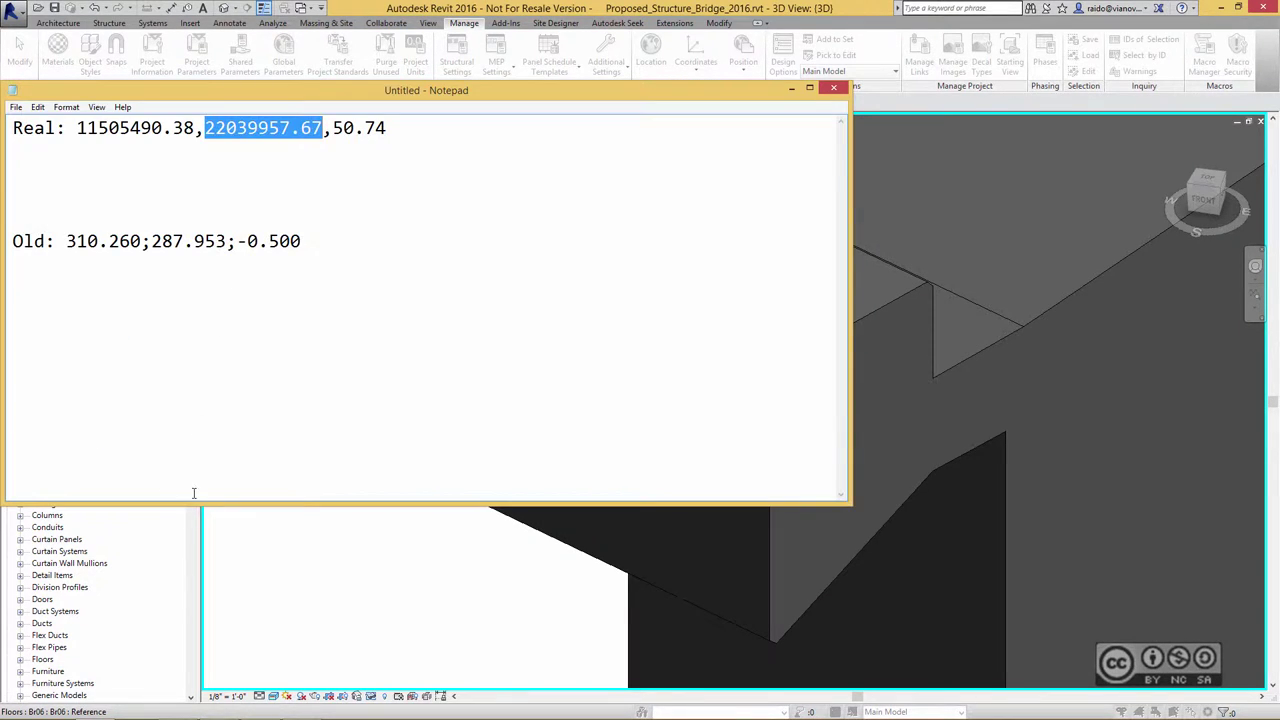
key("alt+Tab")
key("shift+Tab")
type("22039957.670")
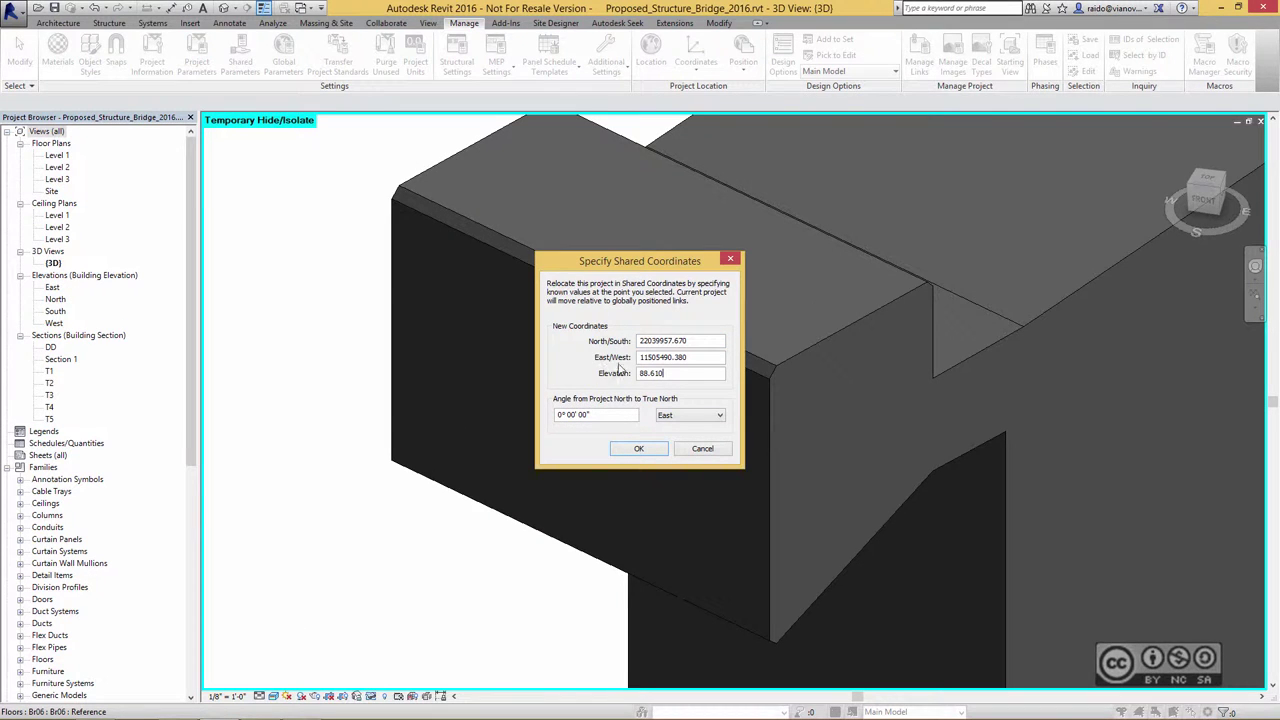
key("Tab")
key("Tab")
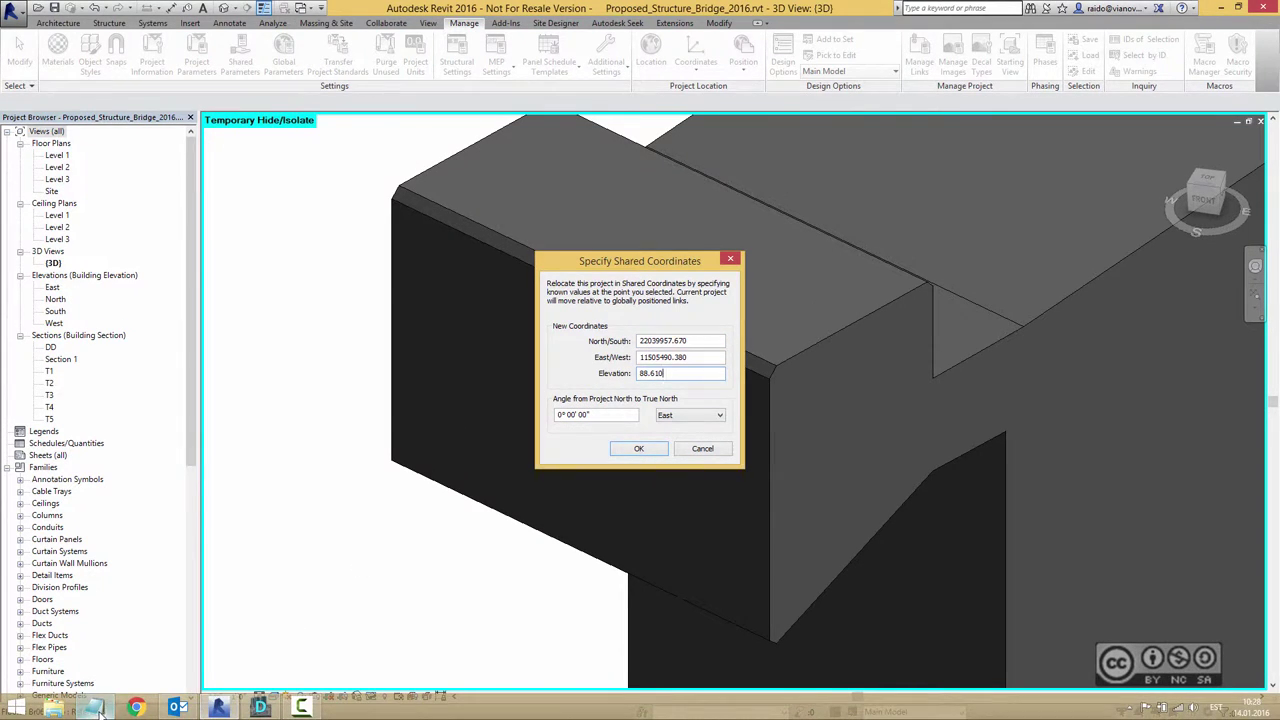
Paste Elevation 50.74 from the notes and confirm the new shared coordinates.
key("alt+Tab")
left_click_drag(333, 128, 385, 128)
key("ctrl+c")
key("alt+Tab")
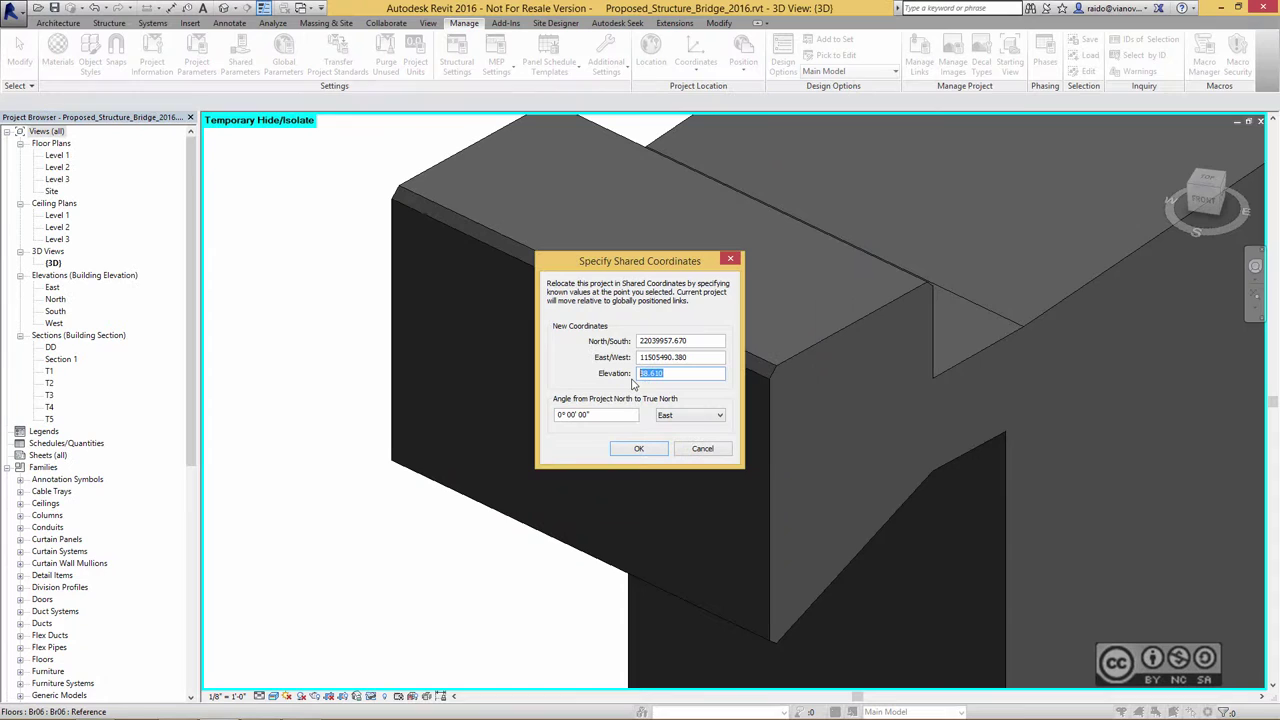
key("ctrl+v")
left_click(638, 452)
Pan the isolated deck, then reset Temporary Hide/Isolate to show the whole bridge again.
scroll(523, 451, "down", 6)
middle_click_drag(563, 466, 656, 477)
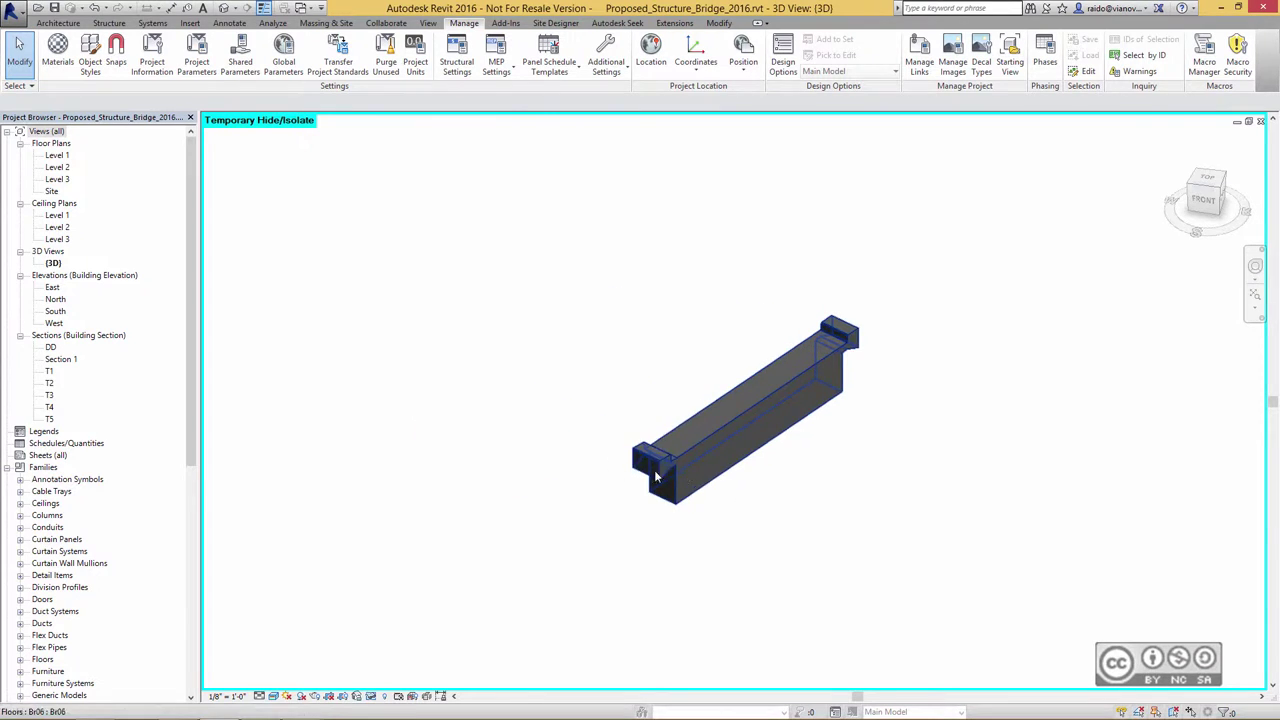
middle_click_drag(566, 440, 611, 434)
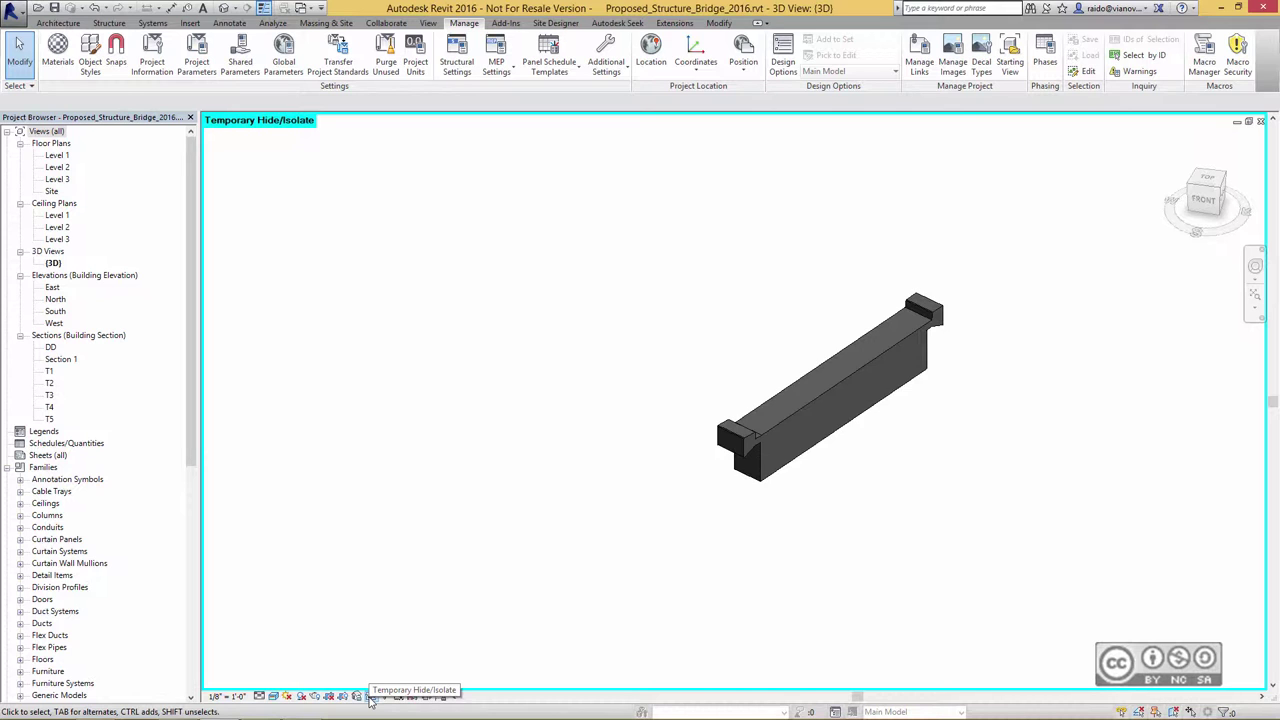
left_click(369, 700)
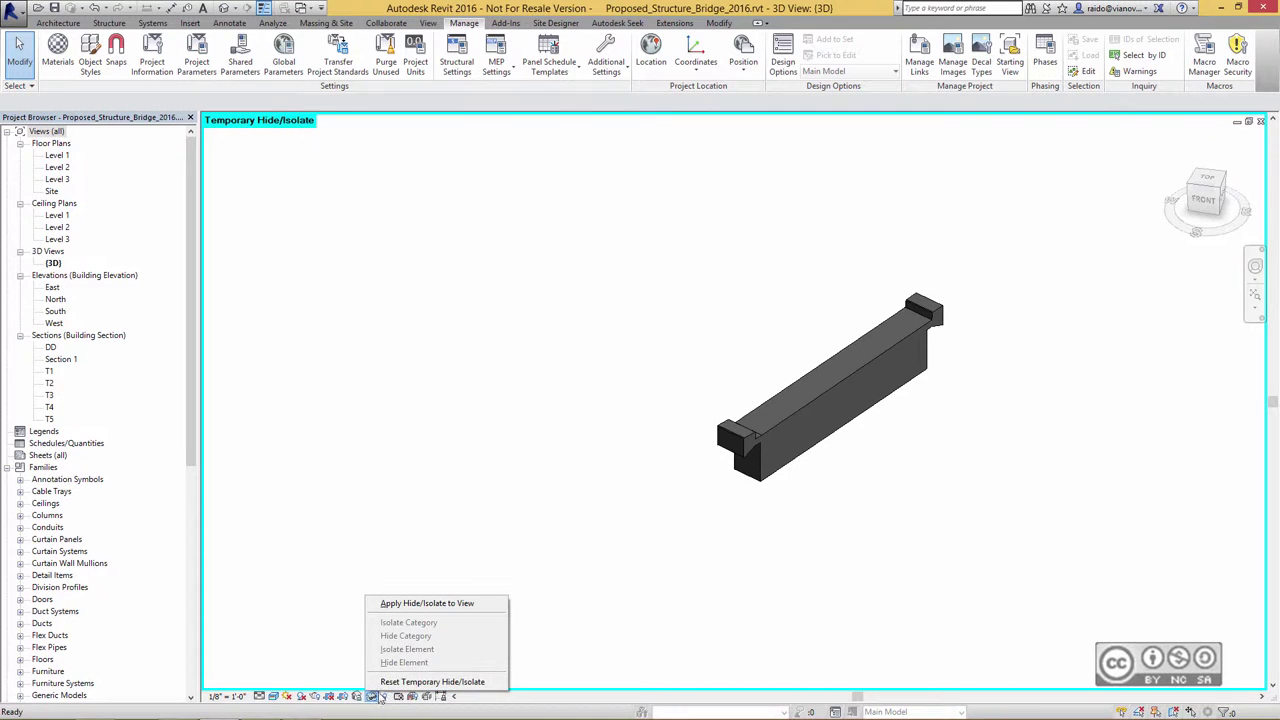
left_click(425, 681)
scroll(711, 452, "down", 5)
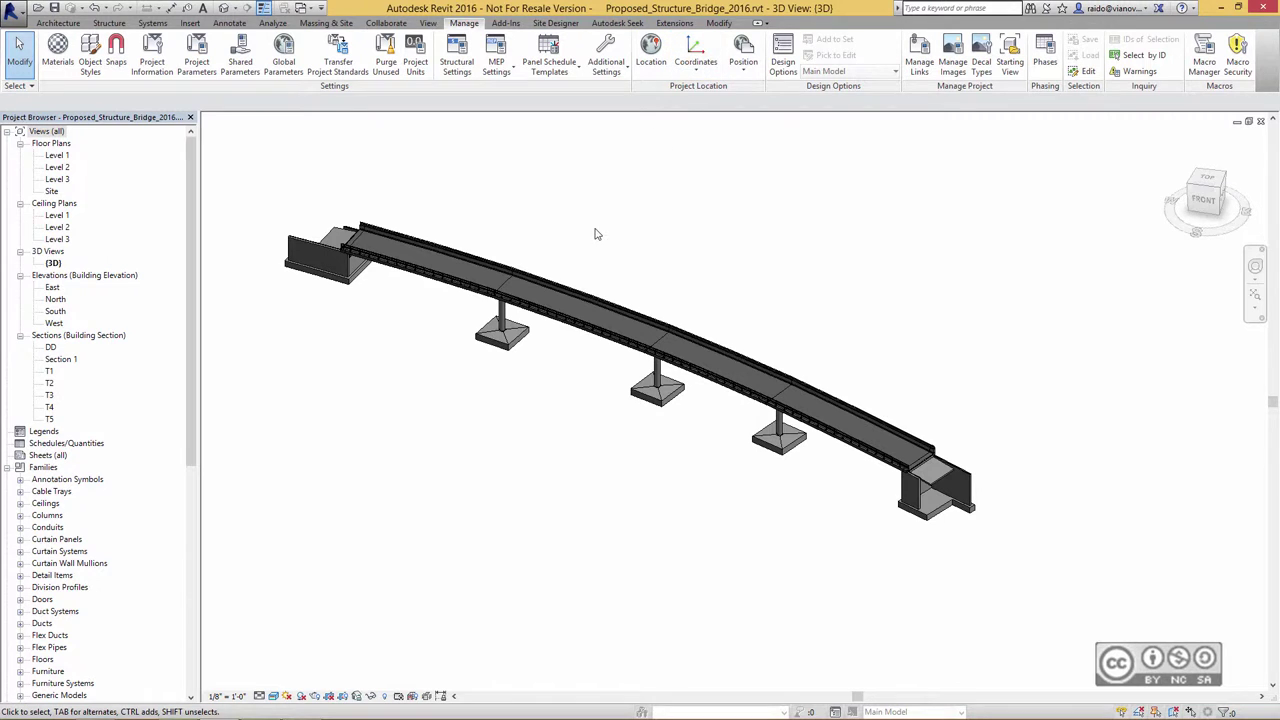
Turn on the Site Survey Point via VG so the base point marker shows beneath the bridge.
middle_click_drag(599, 235, 538, 443, "shift")
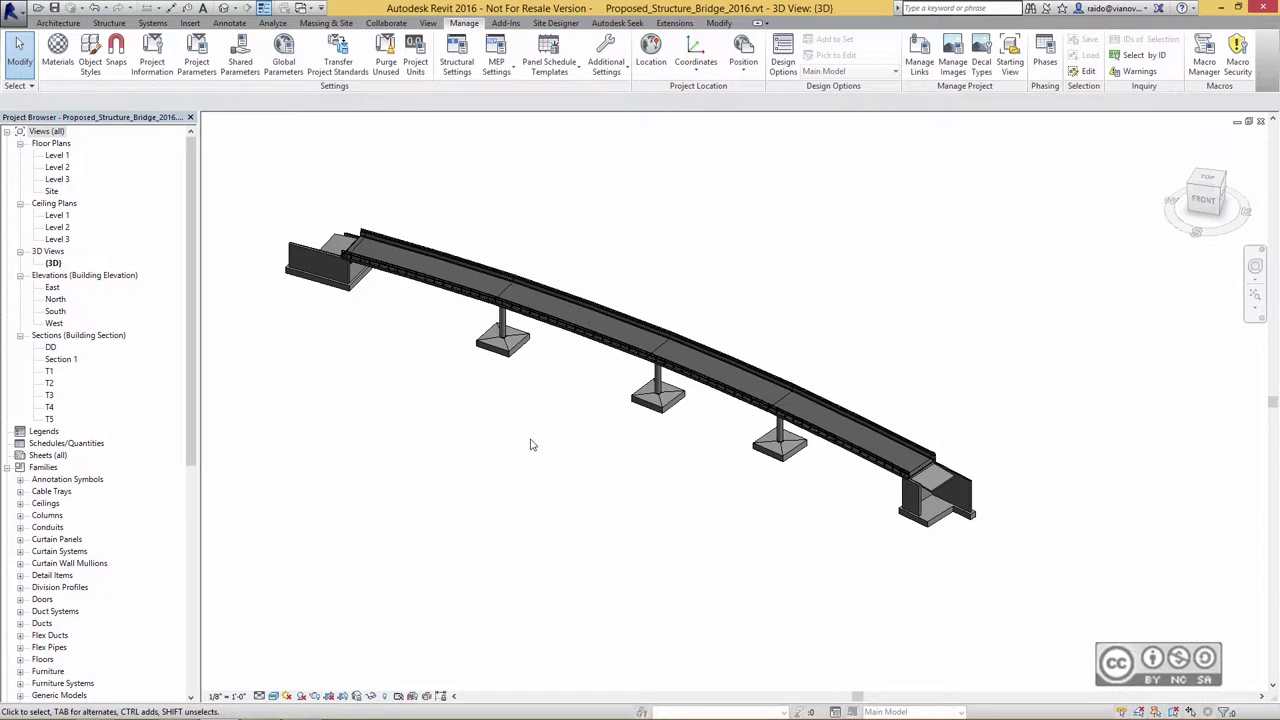
key("v")
key("g")
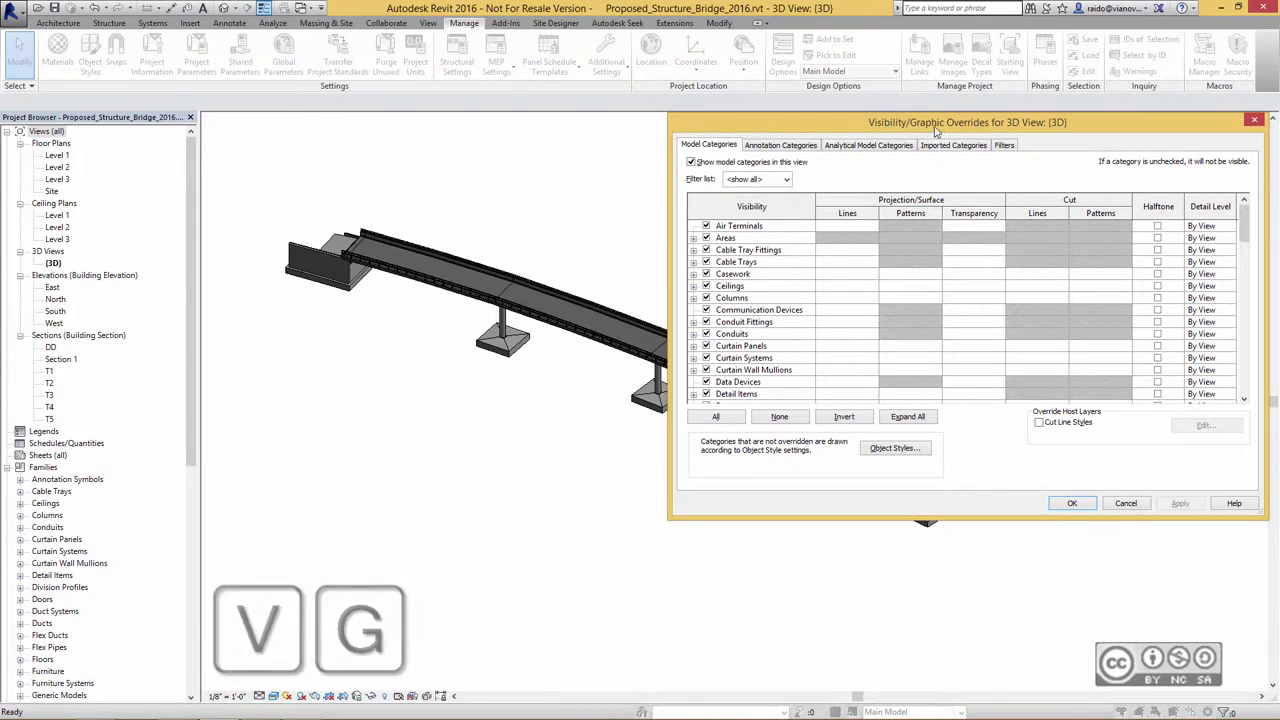
left_click_drag(1245, 224, 1250, 356)
left_click(693, 298)
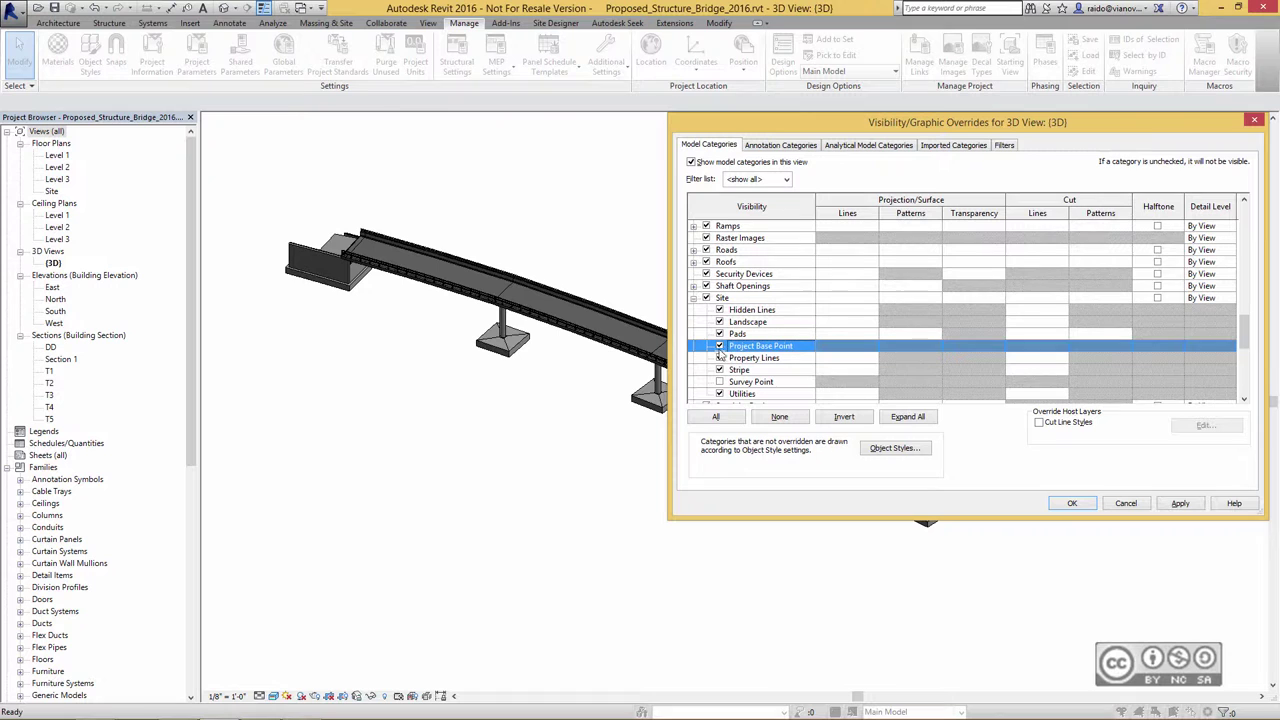
left_click(719, 382)
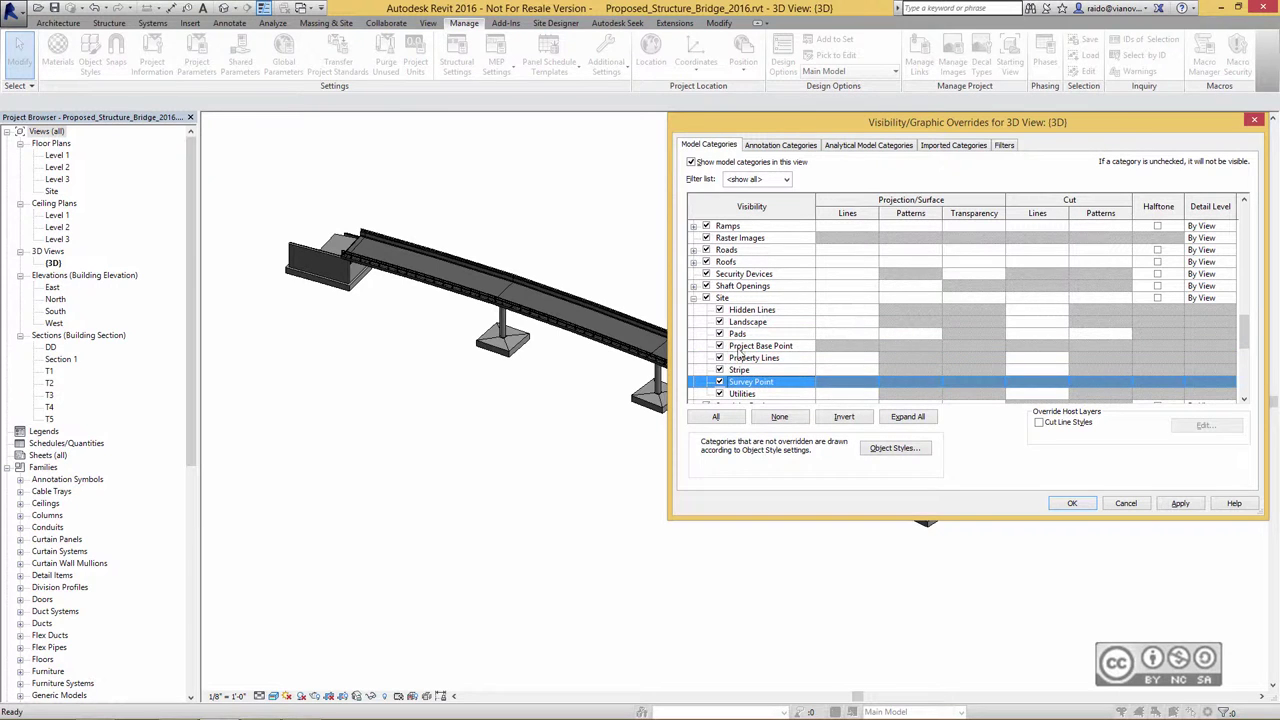
left_click(1072, 503)
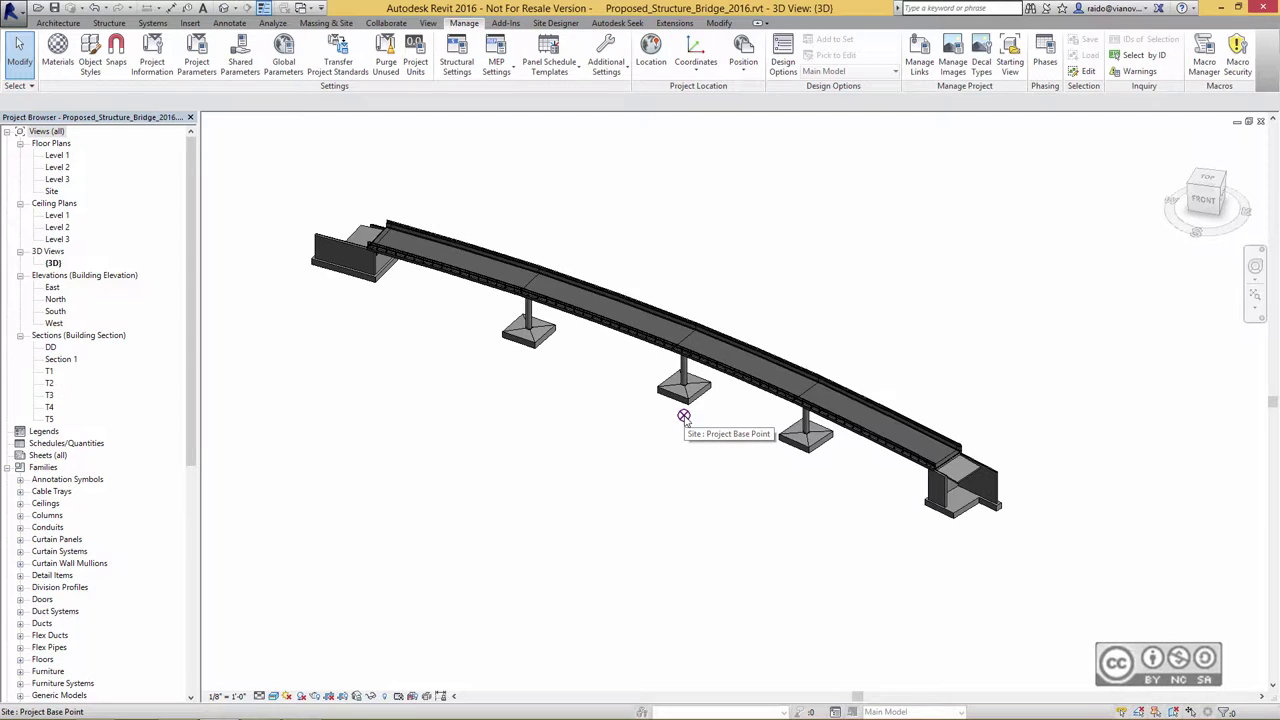
mouse_move(700, 446)
middle_mouse_down()
mouse_move(705, 417)
mouse_move(709, 440)
middle_mouse_up()
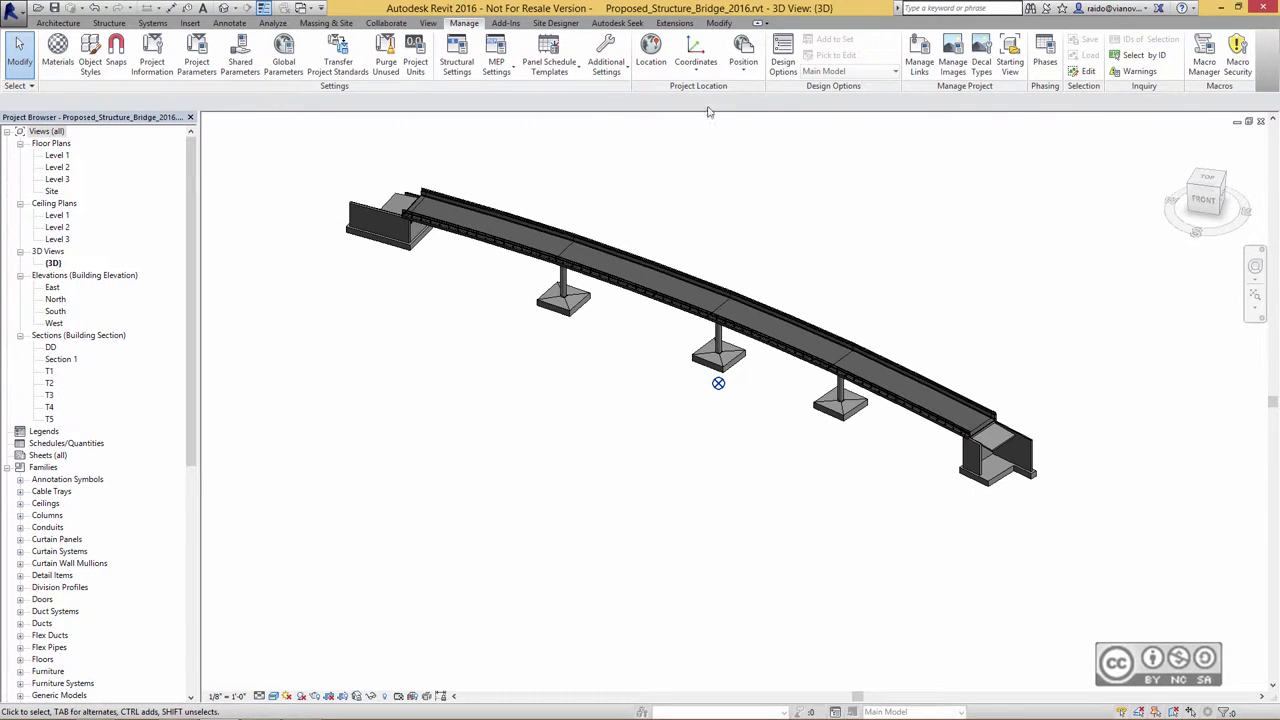
left_click(696, 62)
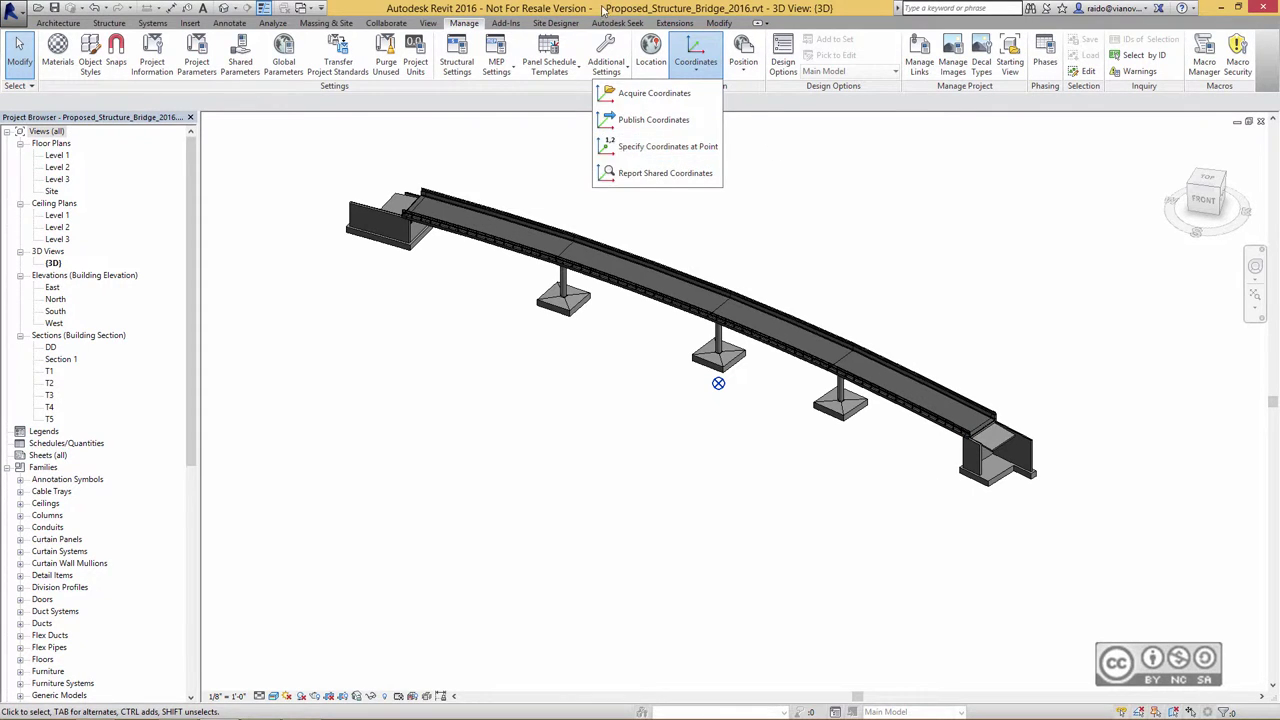
Choose the IFC2x3 Coordination View export setup and review its property set export options.
middle_click_drag(676, 201, 666, 229)
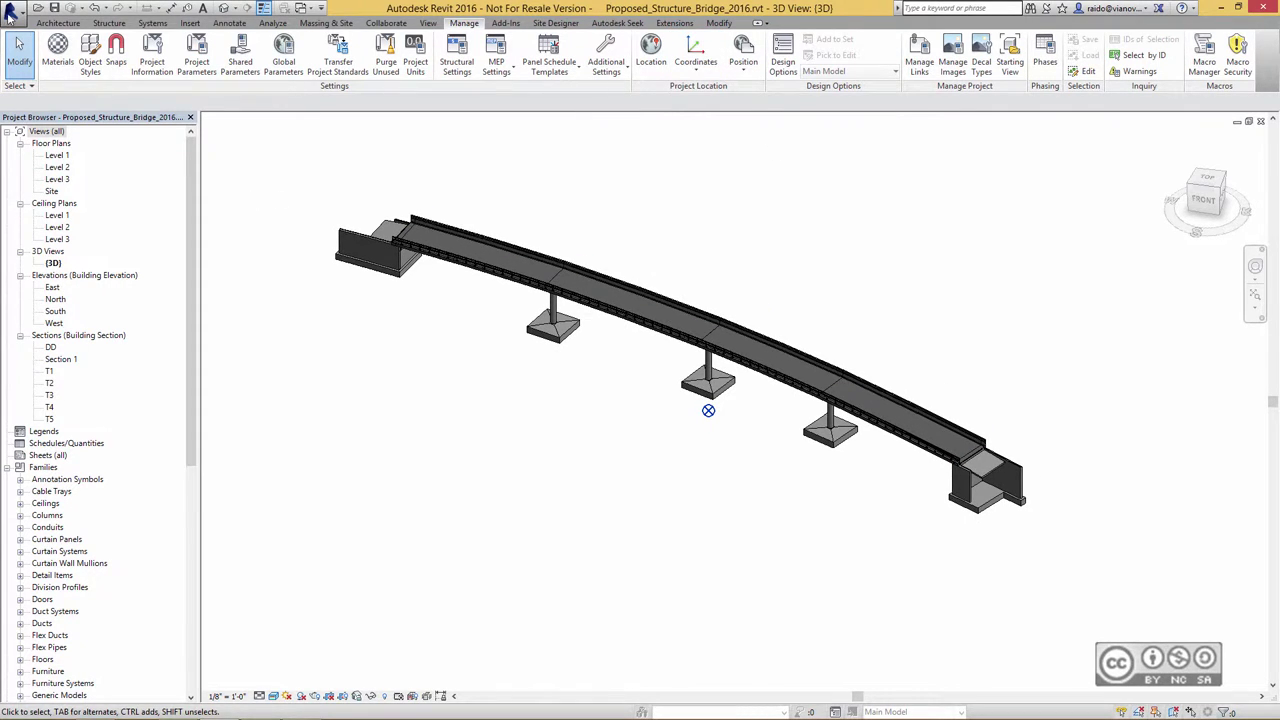
left_click(12, 14)
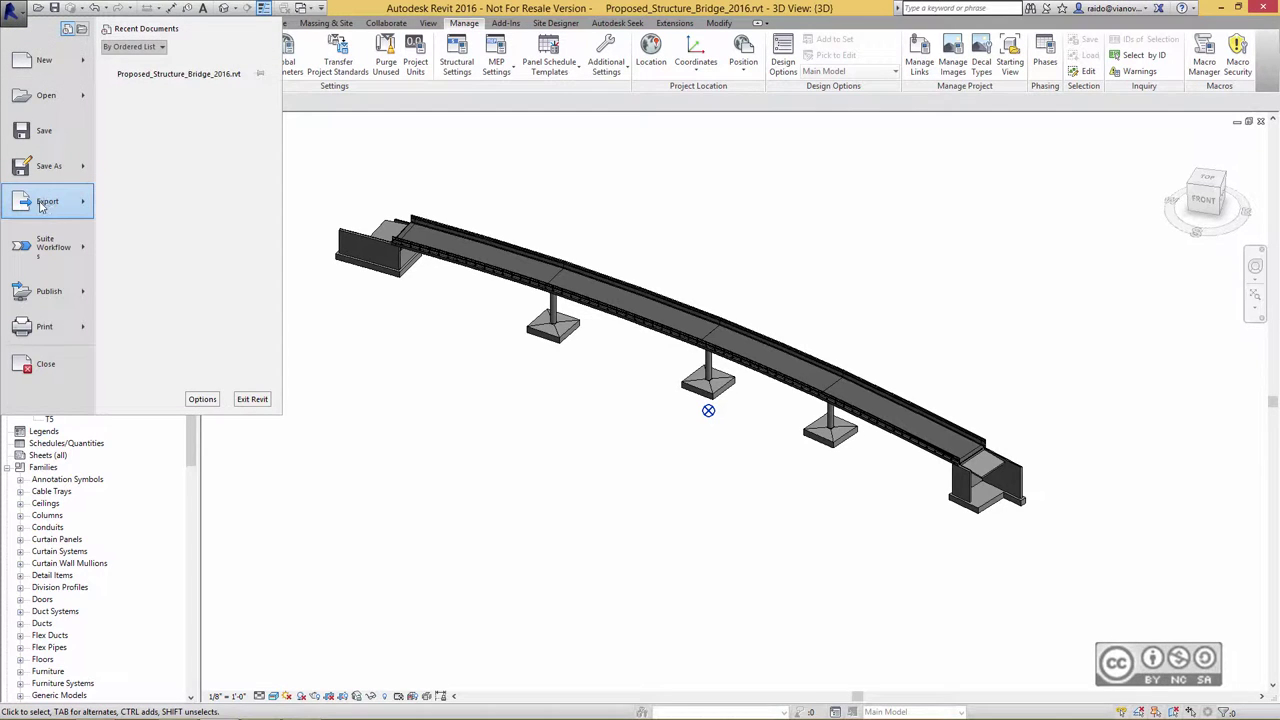
mouse_move(40, 206)
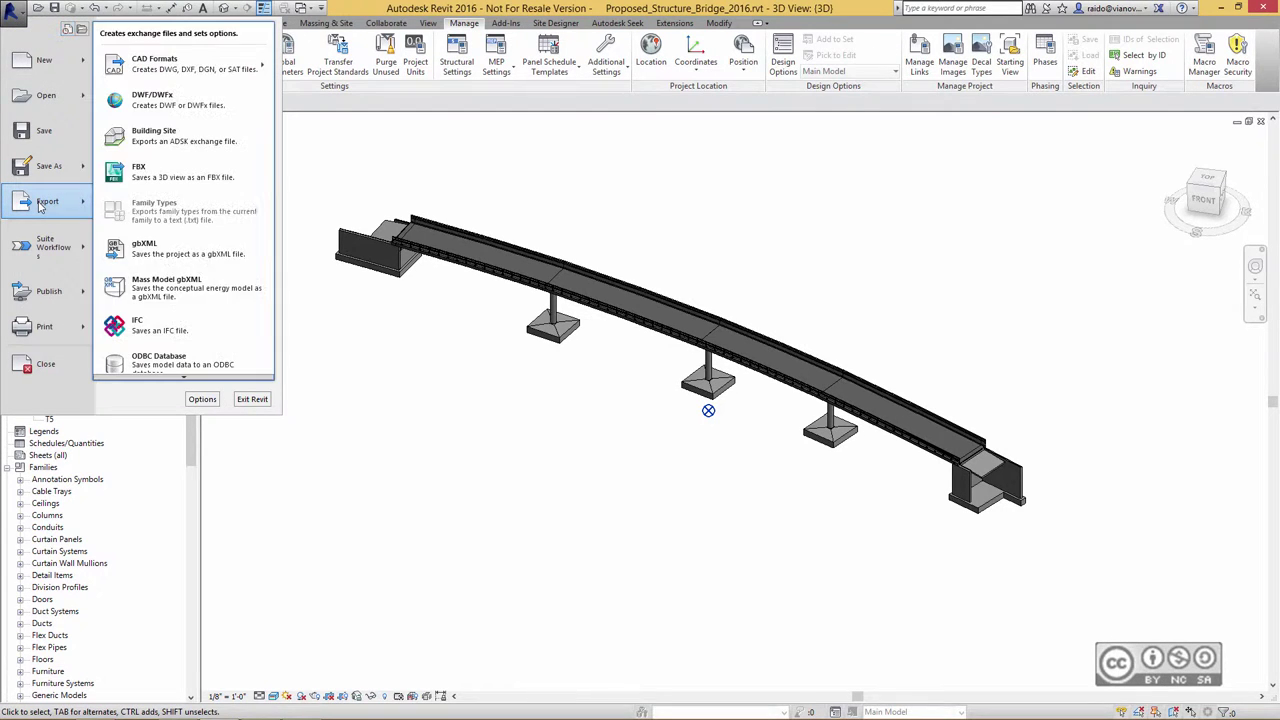
left_click(155, 331)
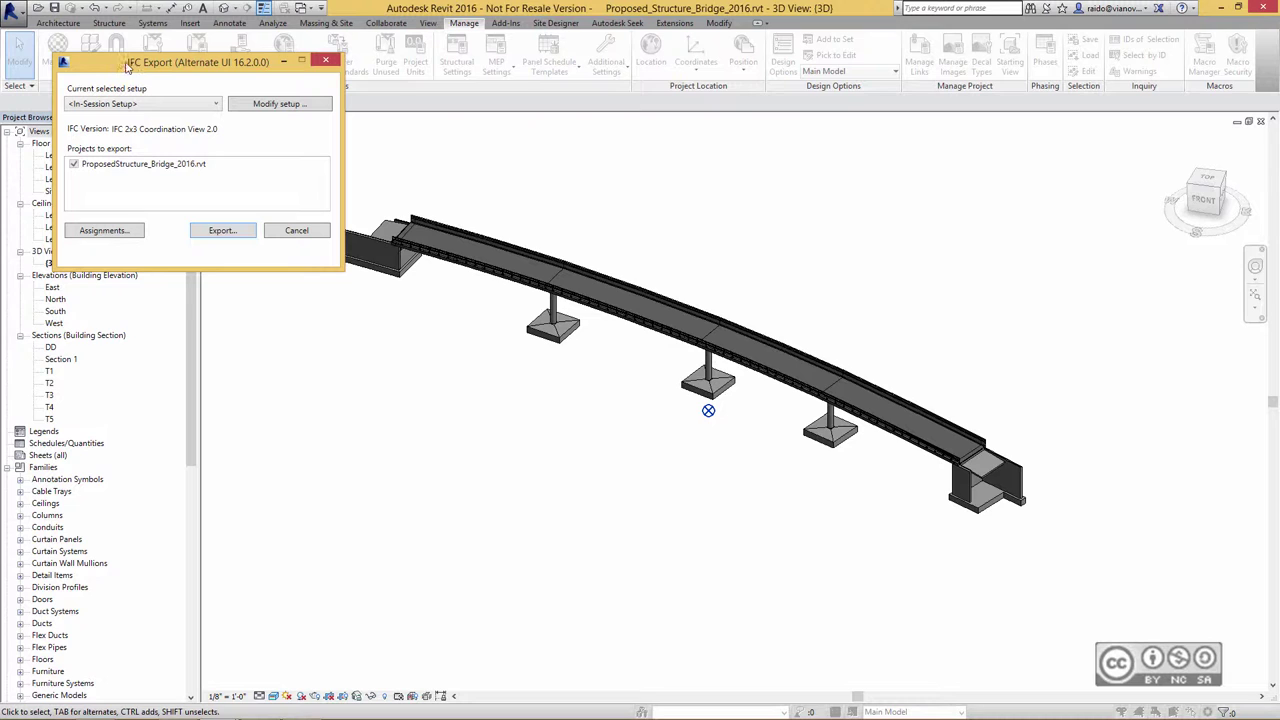
left_click(150, 104)
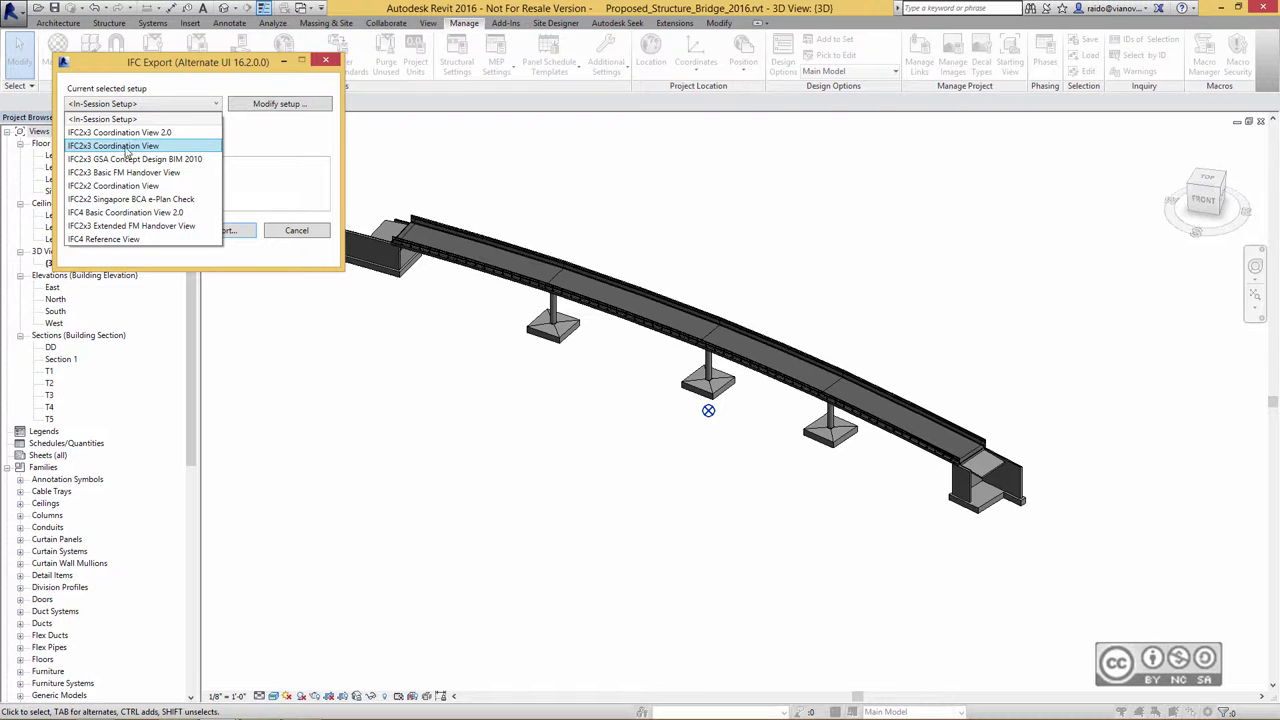
left_click(142, 147)
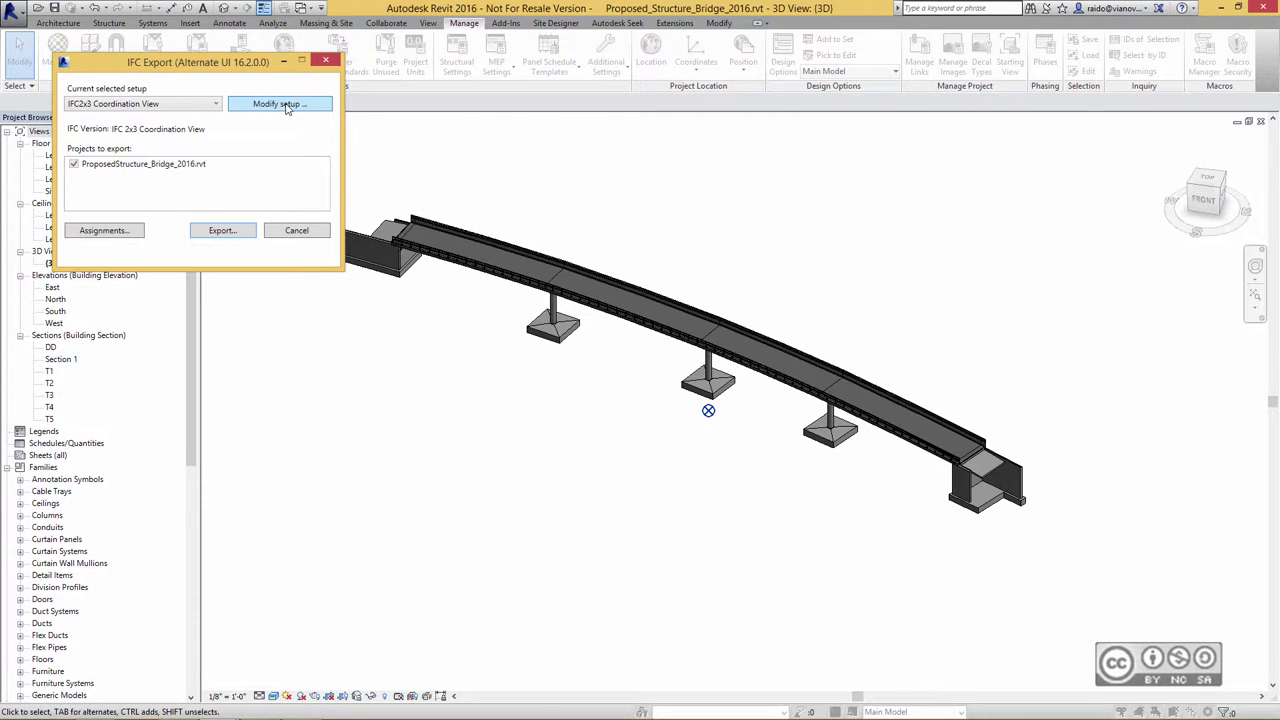
left_click(261, 105)
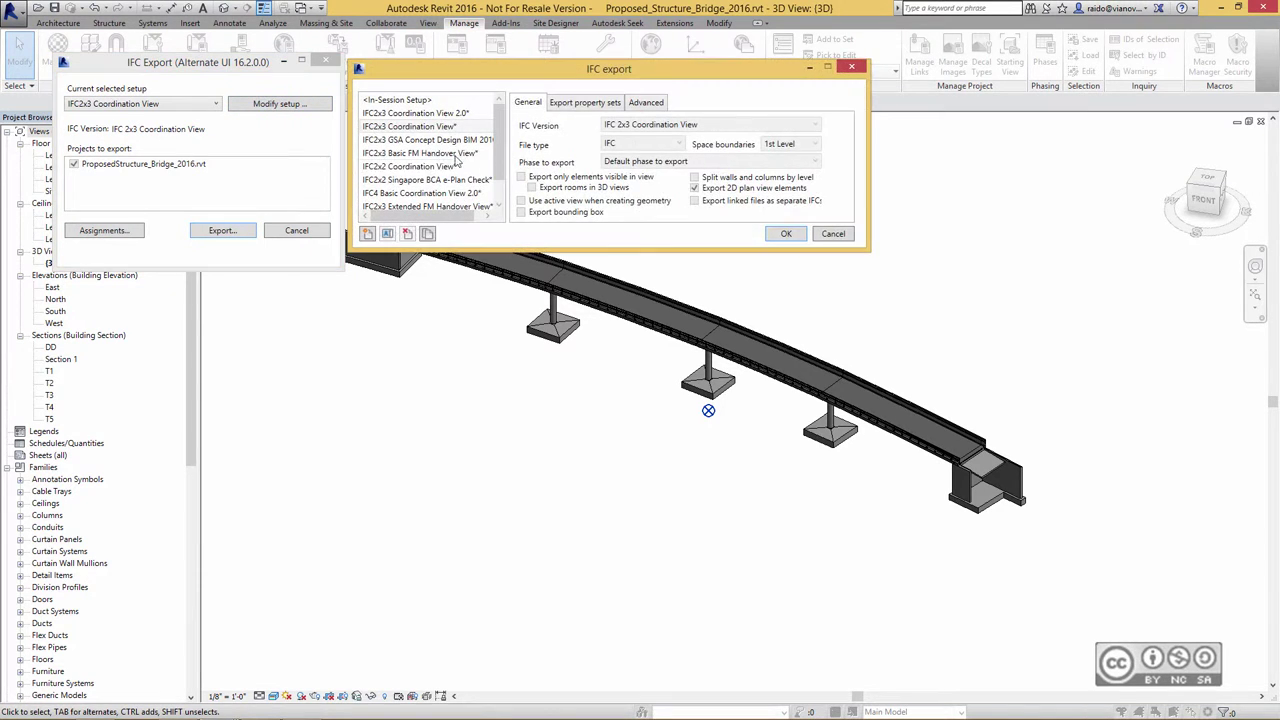
left_click(580, 103)
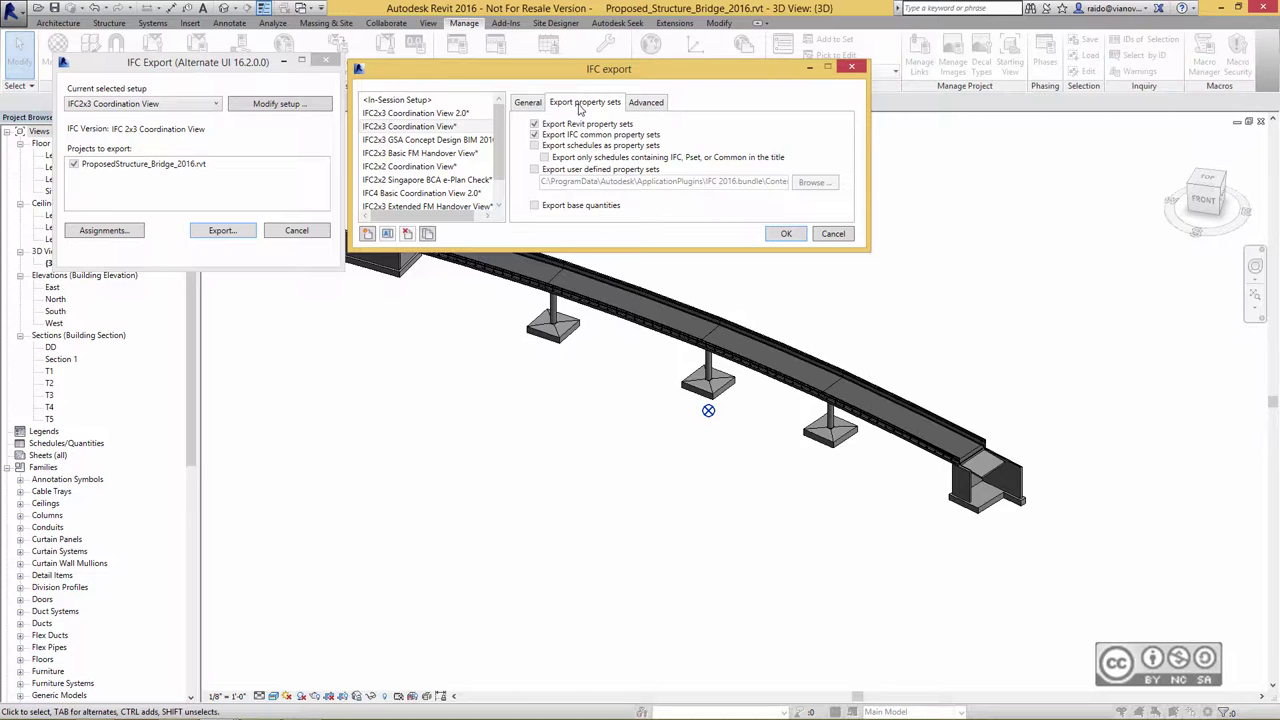
left_click(786, 233)
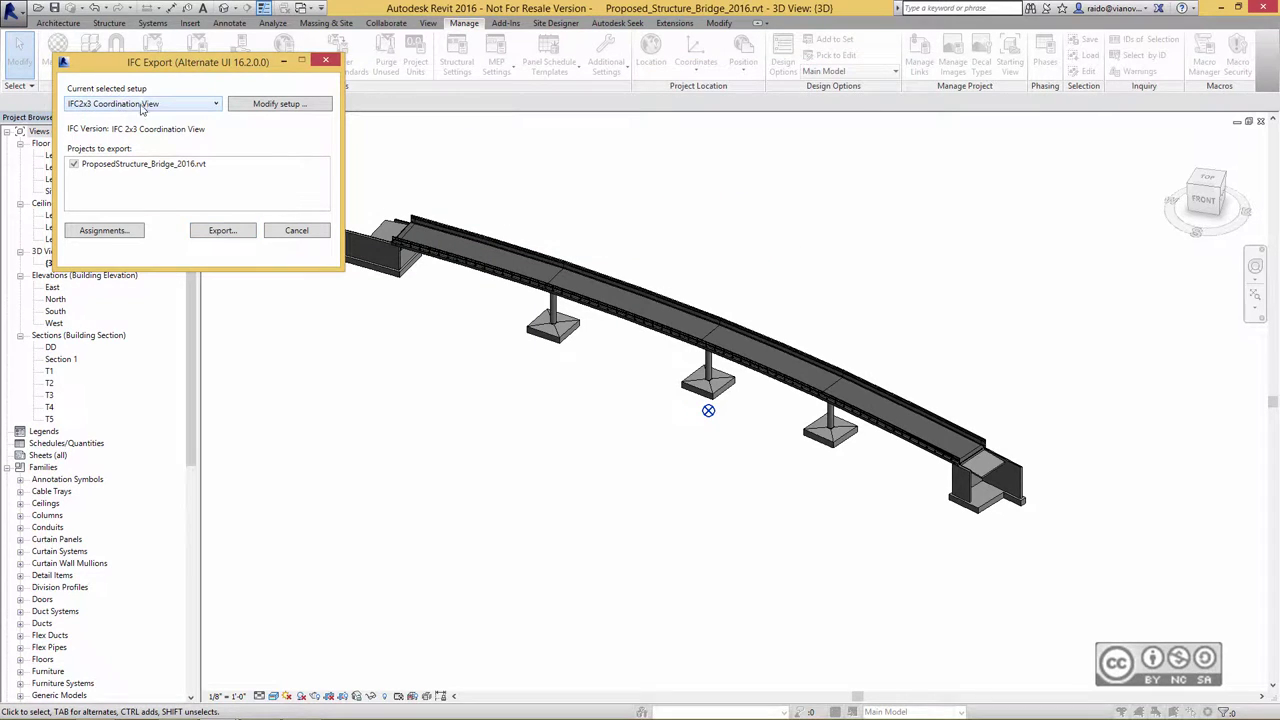
Export the bridge to the Desktop as CorrectedBridgeLocation.ifc.
left_click(223, 236)
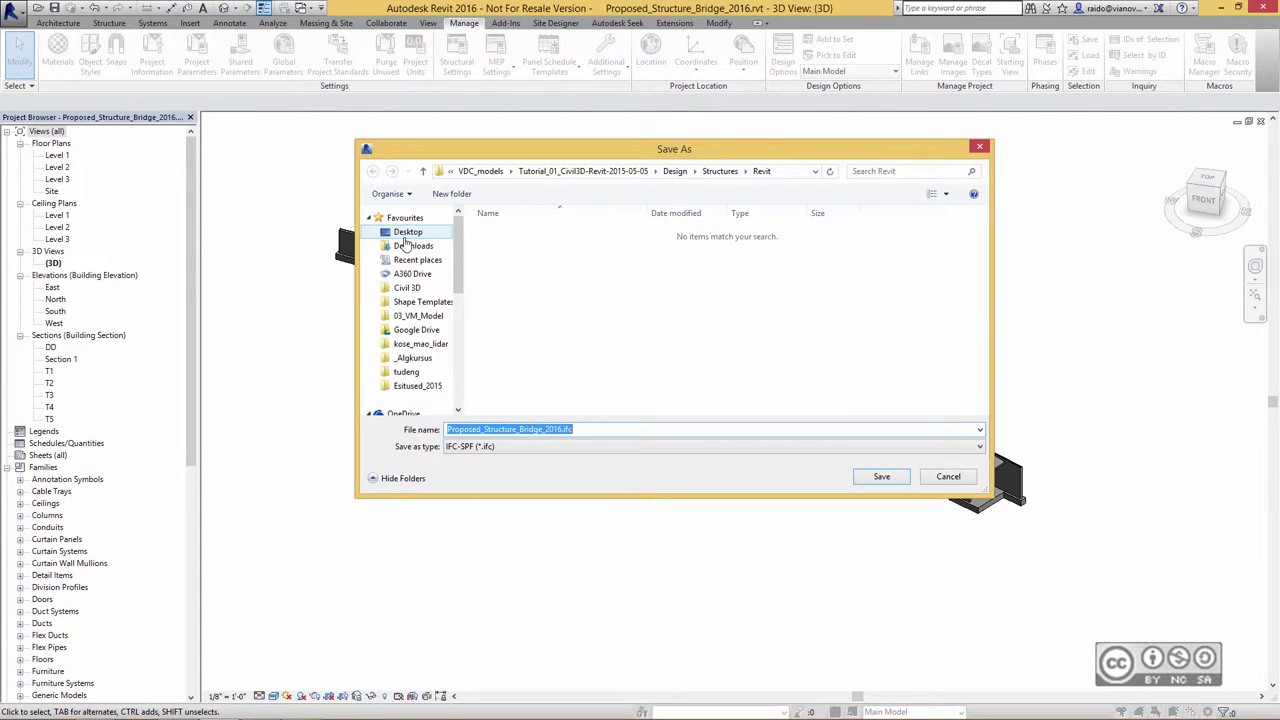
left_click(398, 233)
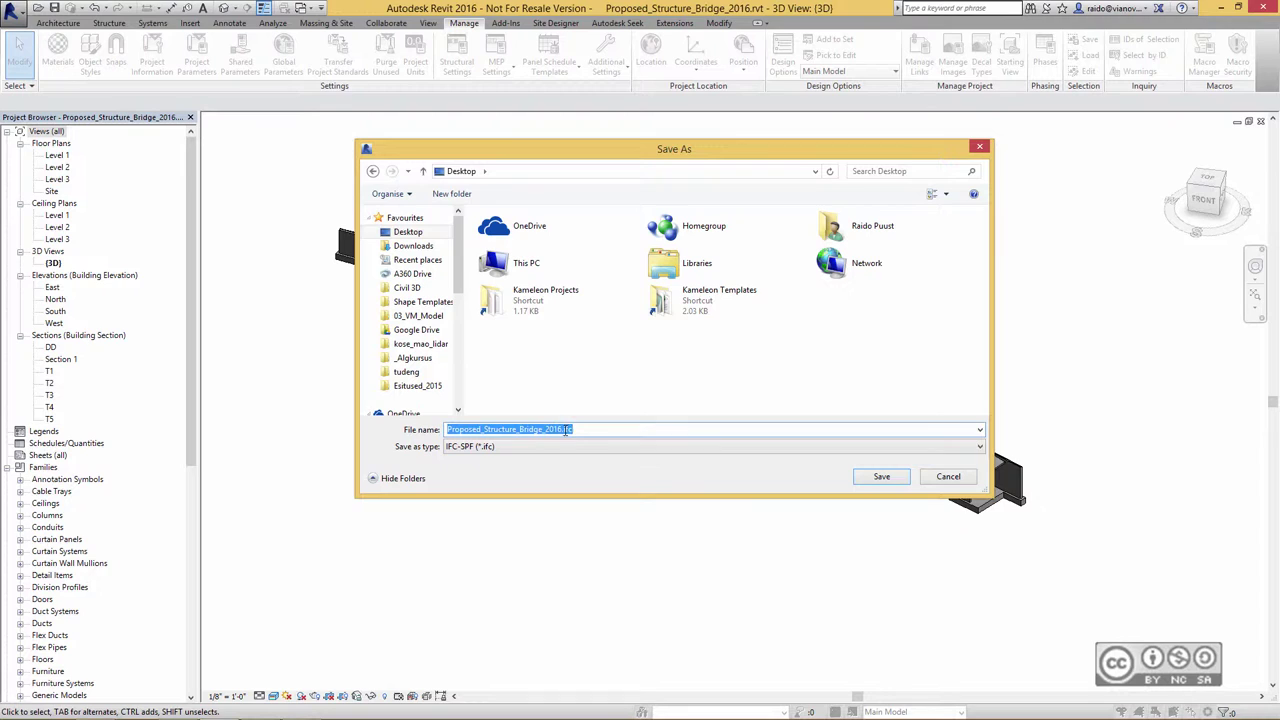
type("NewB")
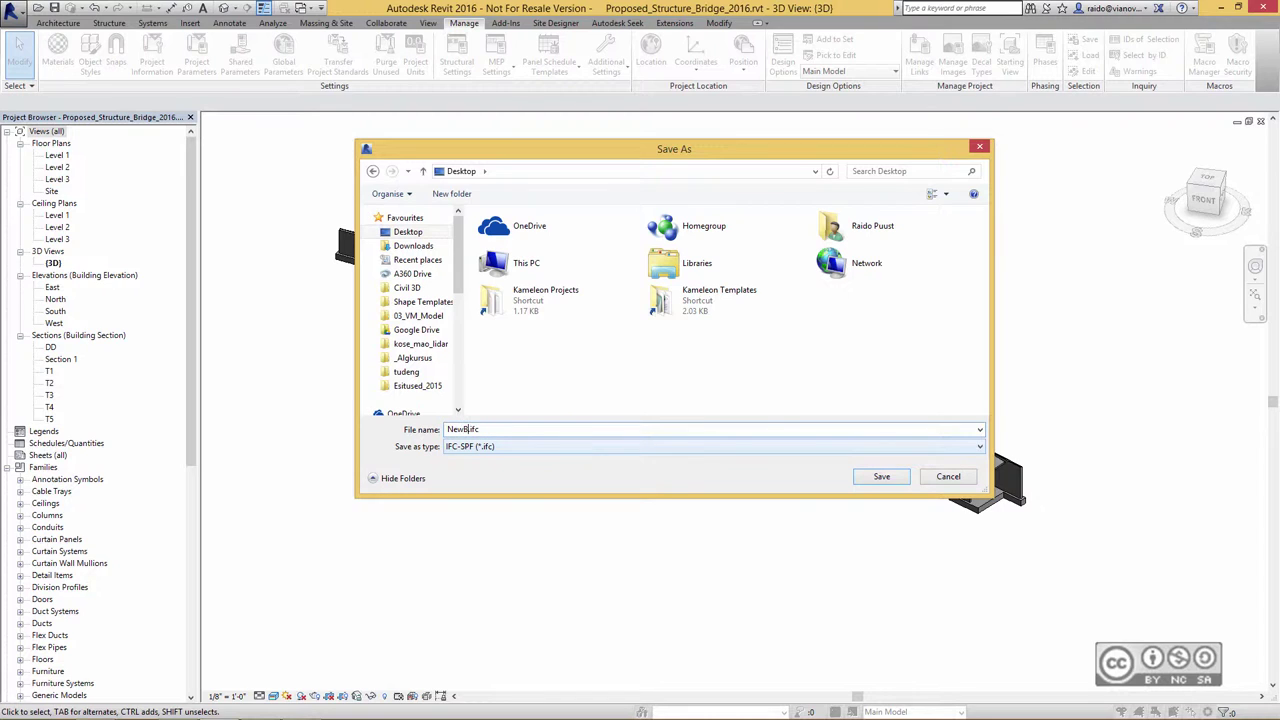
type("ridge")
key("shift+Home")
type("CorrectedBridgeLocation")
left_click(880, 477)
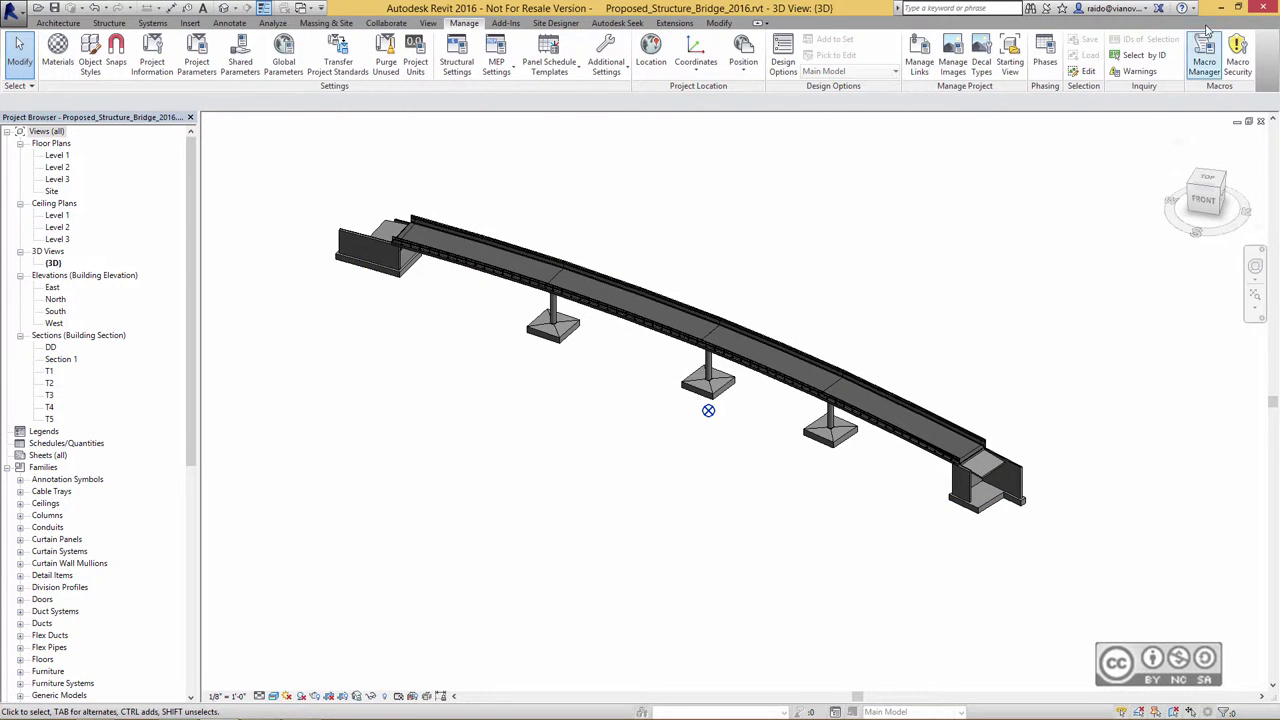
Back in VDC Explorer, pick CorrectedBridgeLocation.ifc from the Desktop for import.
left_click(1219, 10)
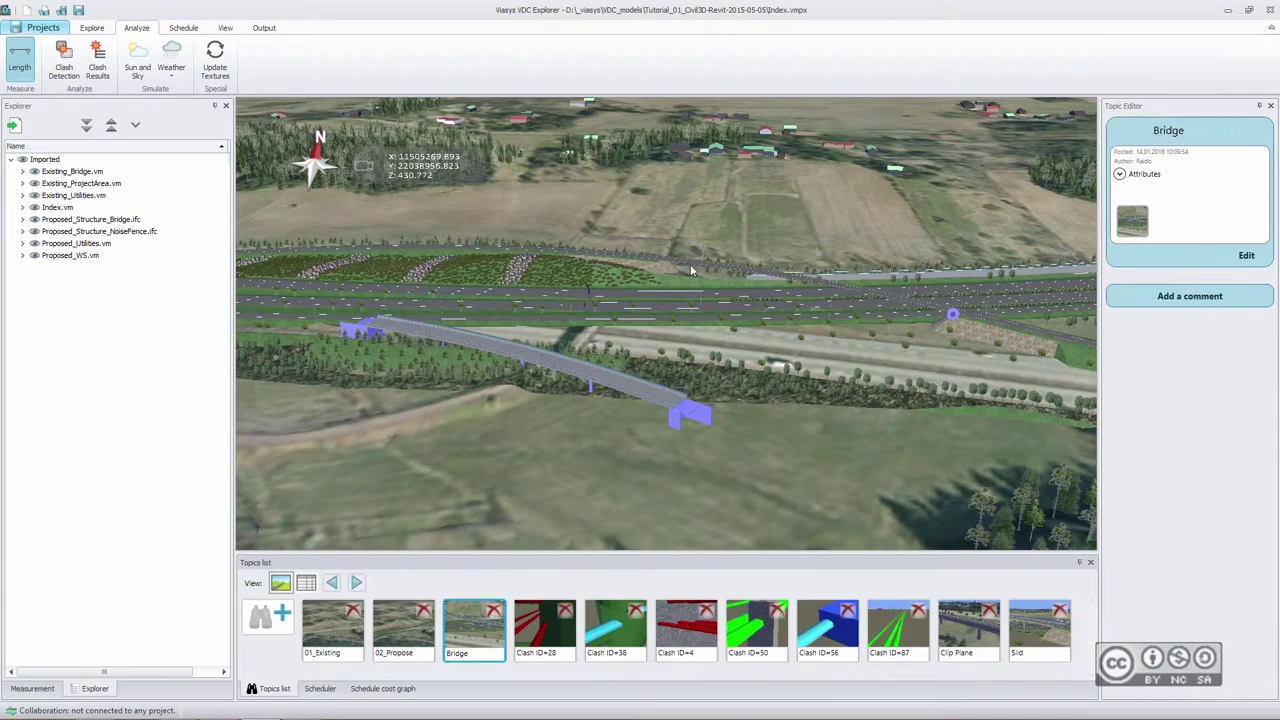
left_click_drag(690, 264, 701, 318)
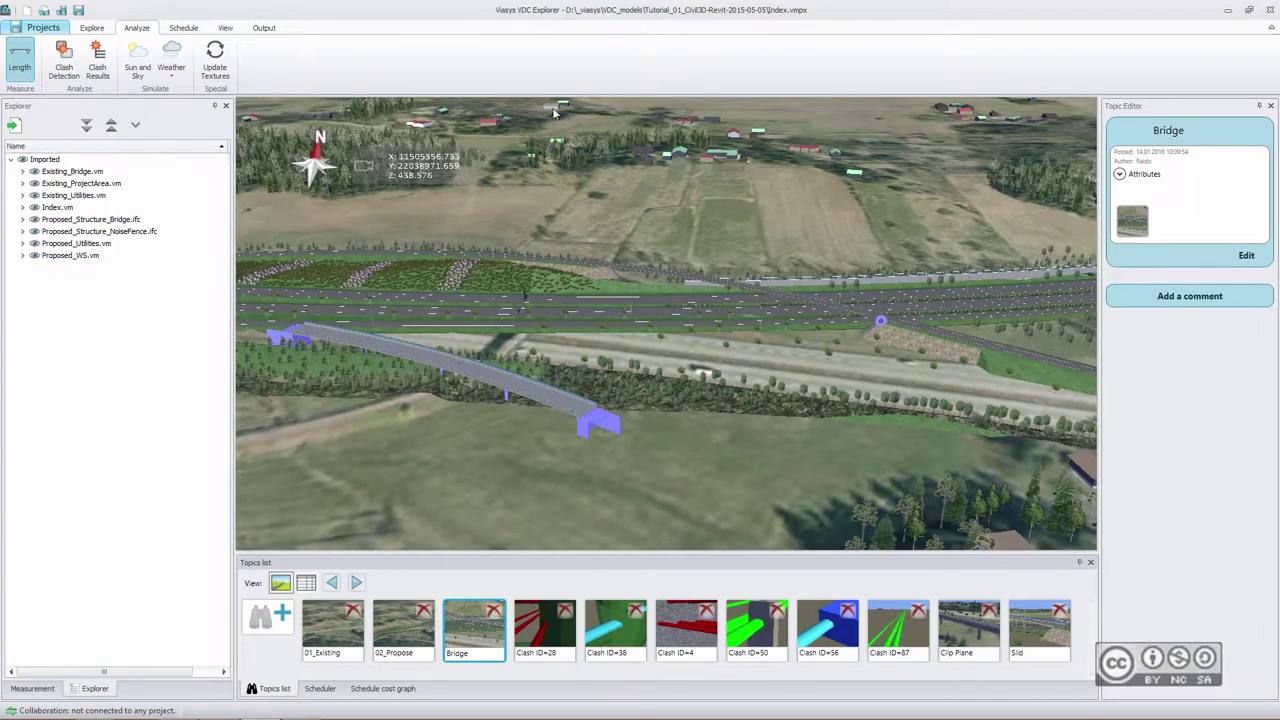
left_click_drag(822, 336, 355, 309)
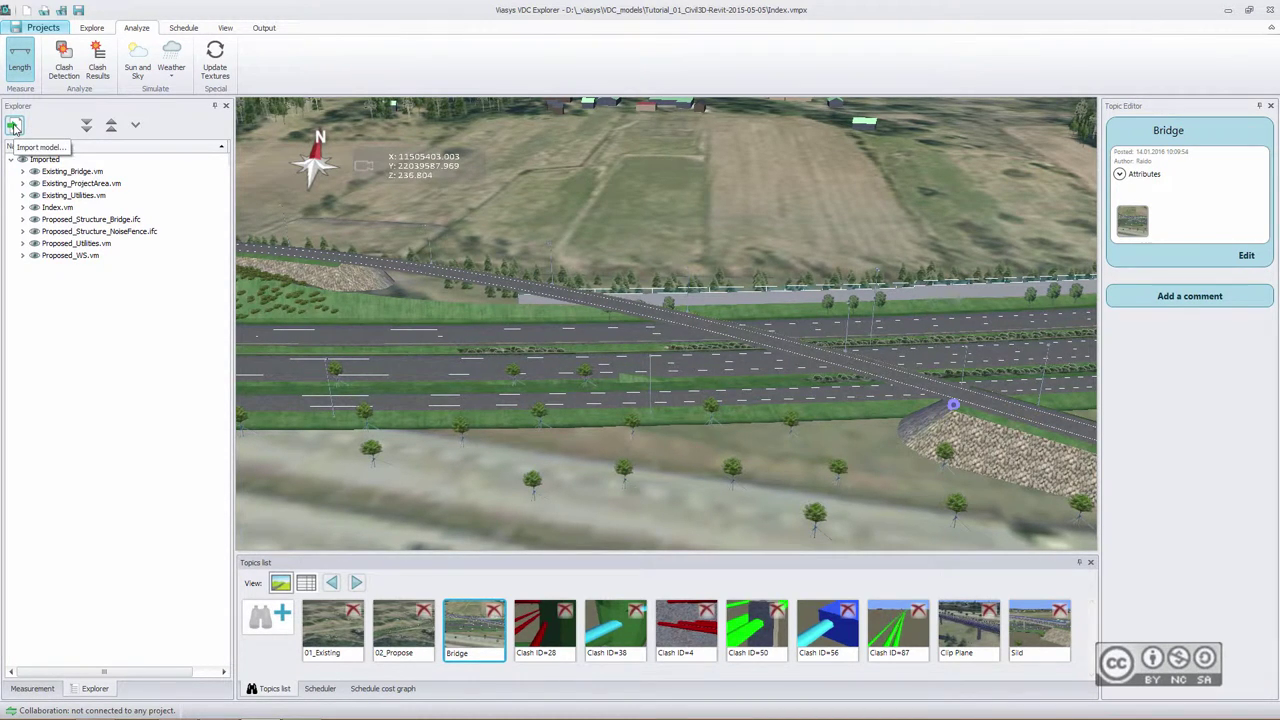
left_click(14, 127)
left_click(493, 268)
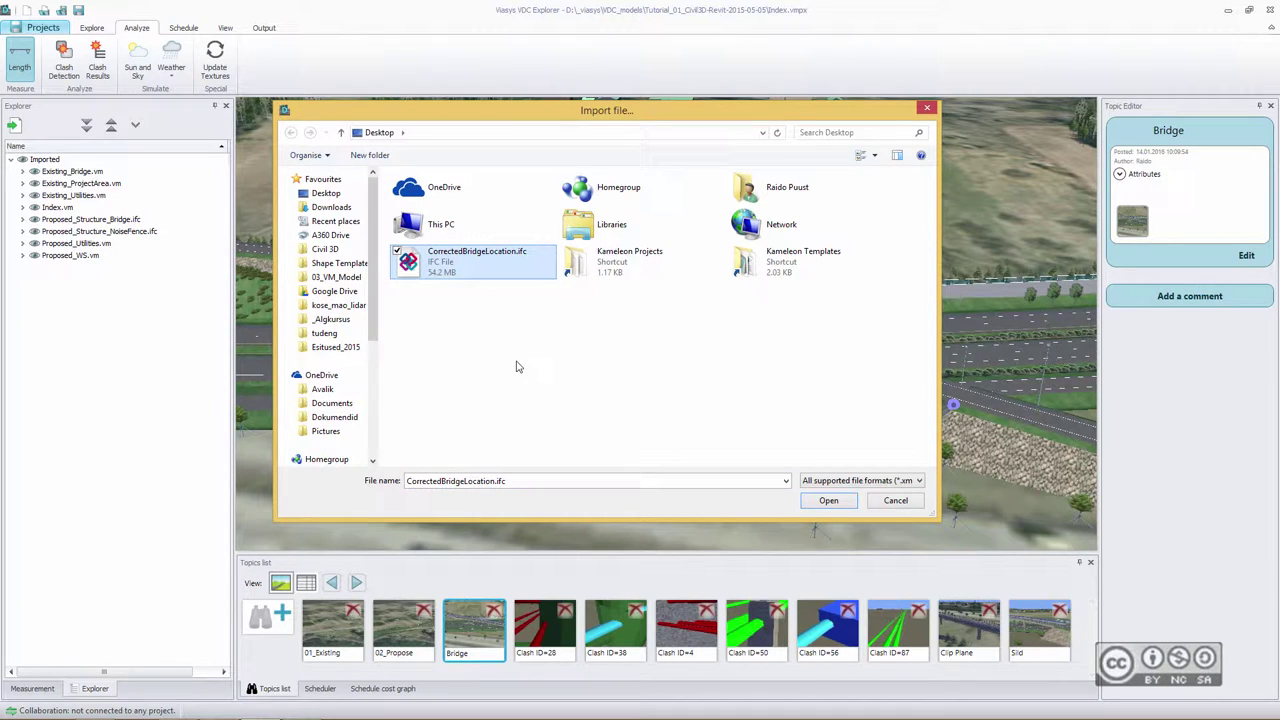
left_click(830, 501)
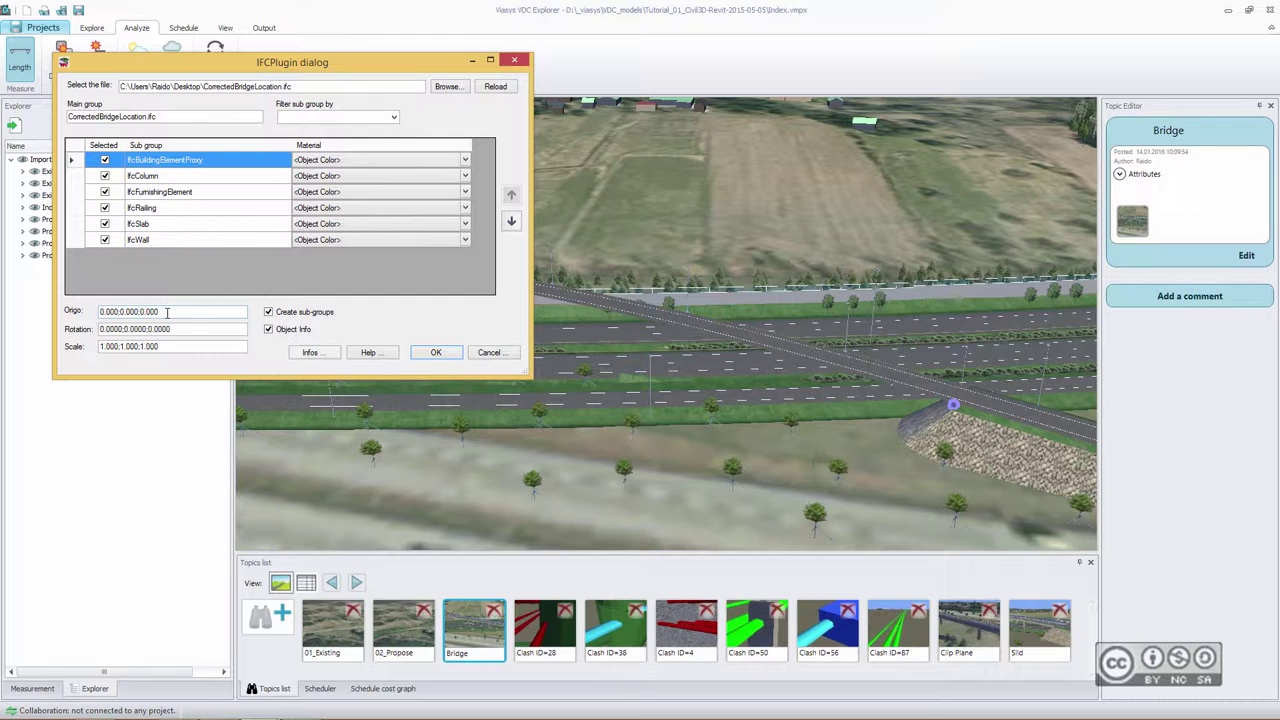
Load the bridge with origin 0;0;0 and fly in to check it spans the motorway.
left_click(437, 354)
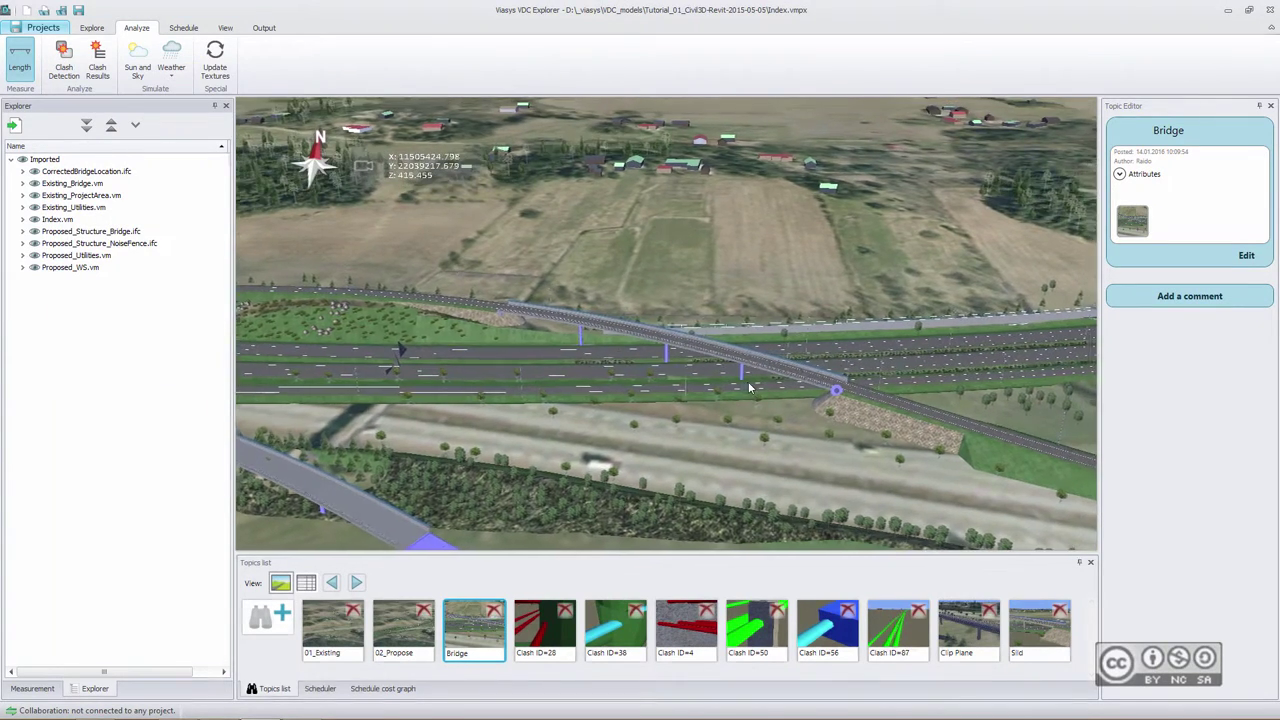
scroll(752, 380, "up", 4)
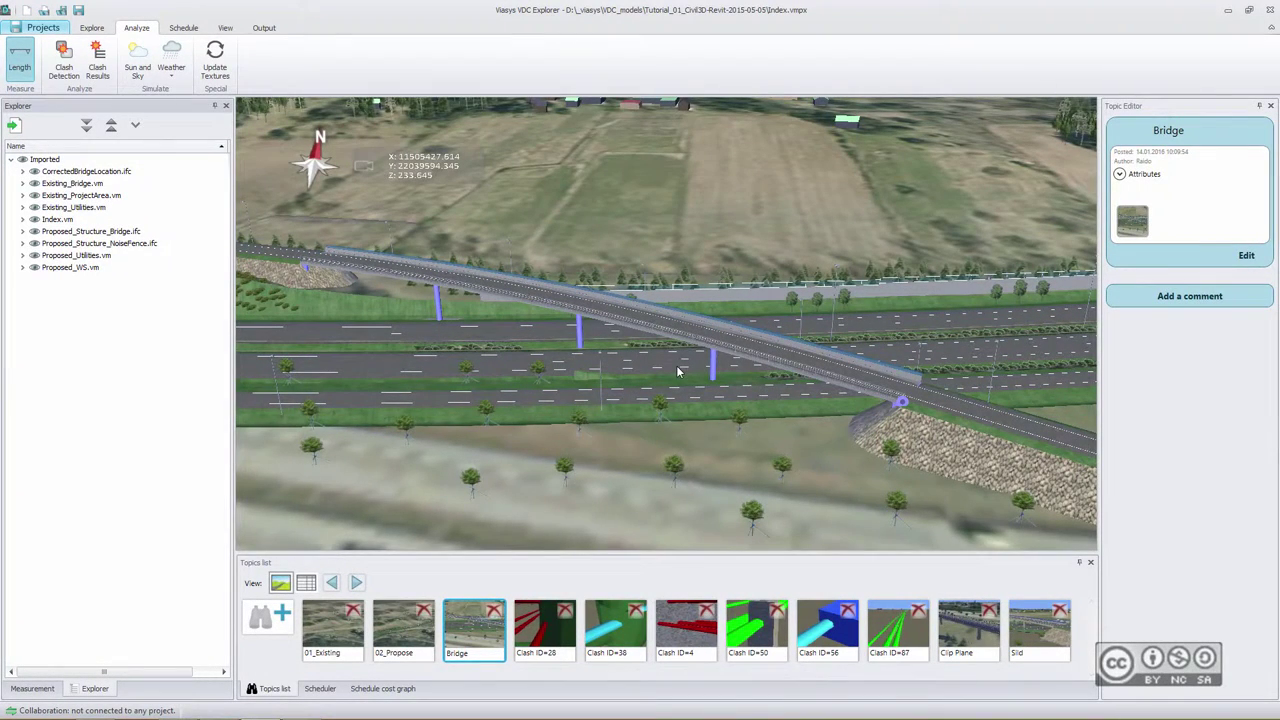
left_click_drag(654, 378, 703, 375)
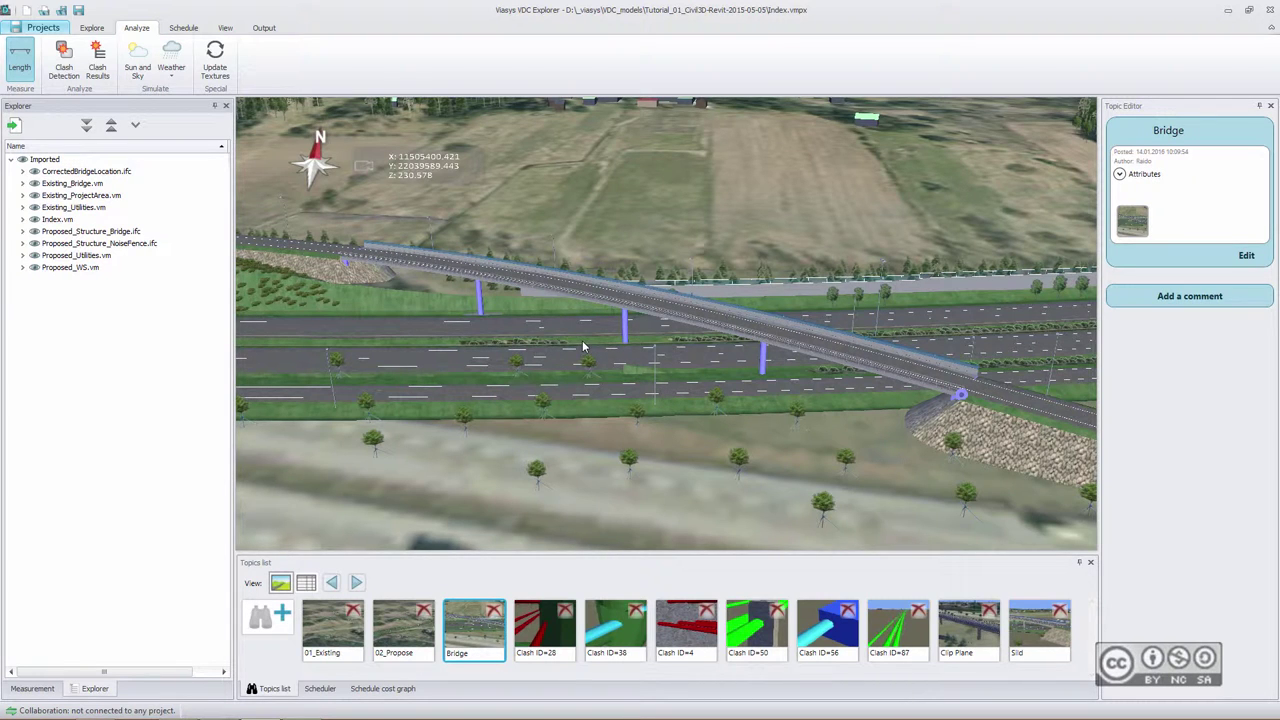
scroll(540, 388, "up", 2)
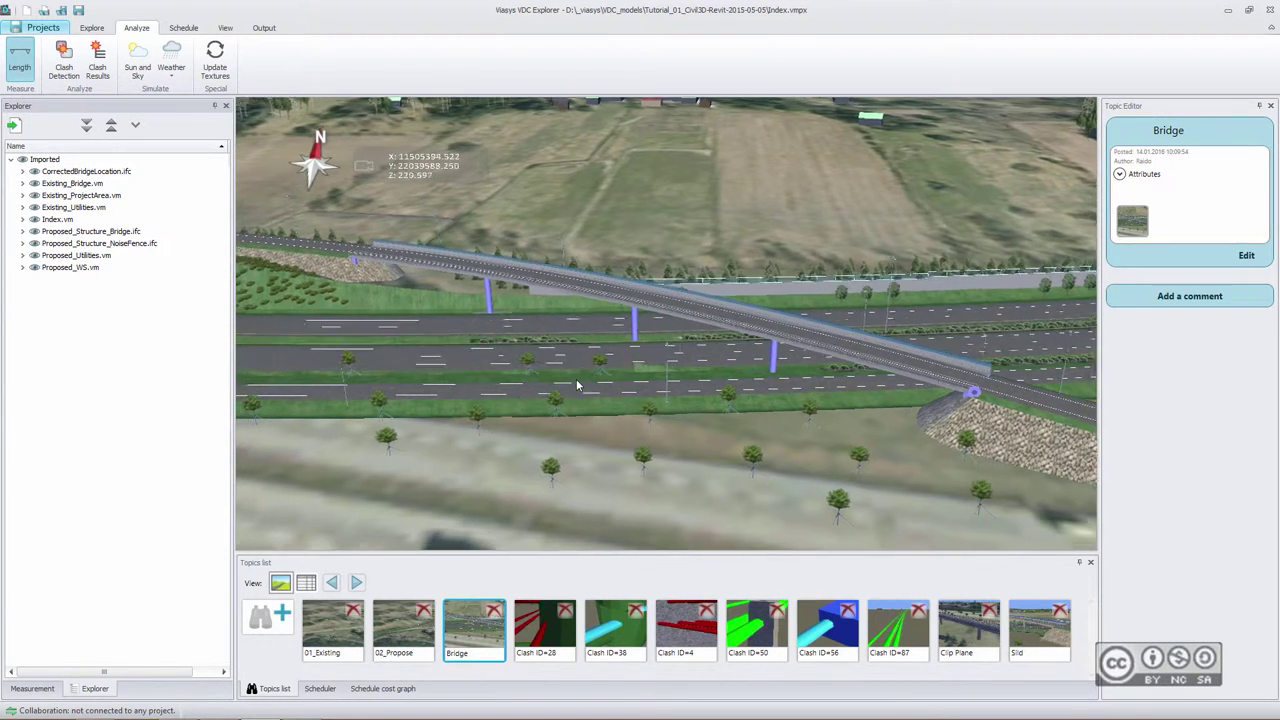
scroll(686, 324, "down", 3)
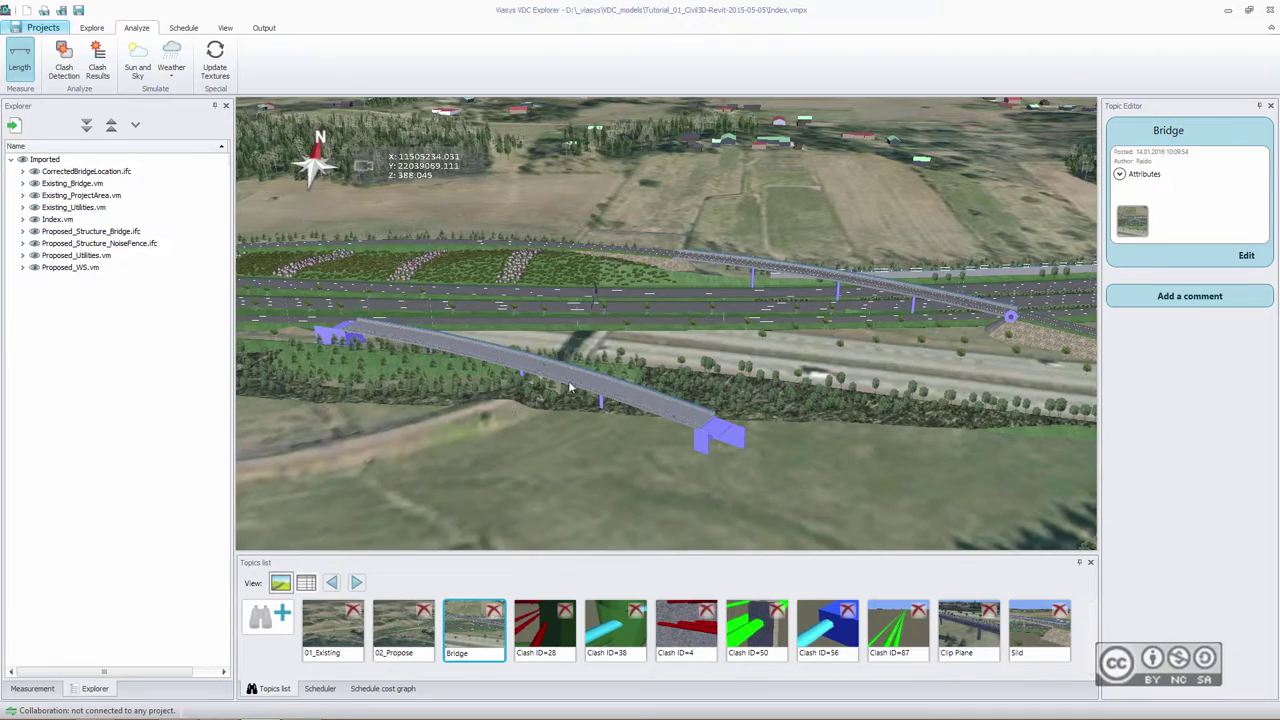
left_click_drag(572, 388, 565, 405)
left_click_drag(752, 370, 770, 280)
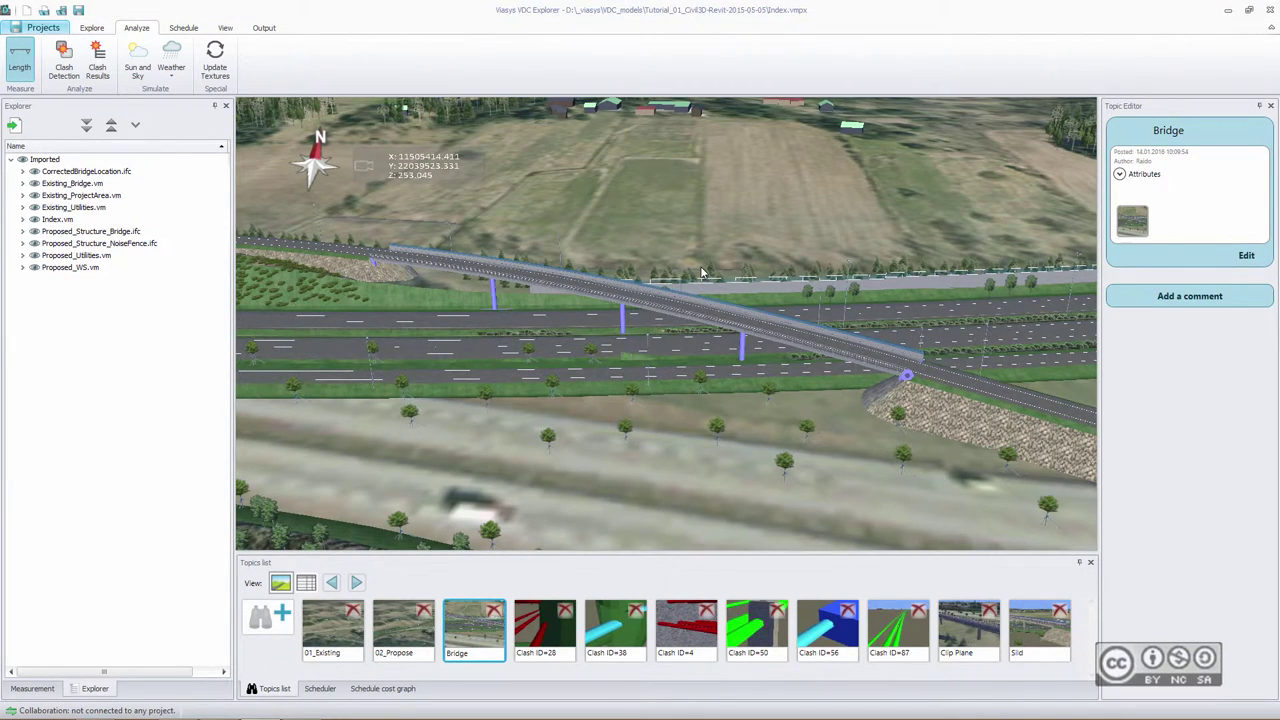
scroll(735, 318, "down", 1)
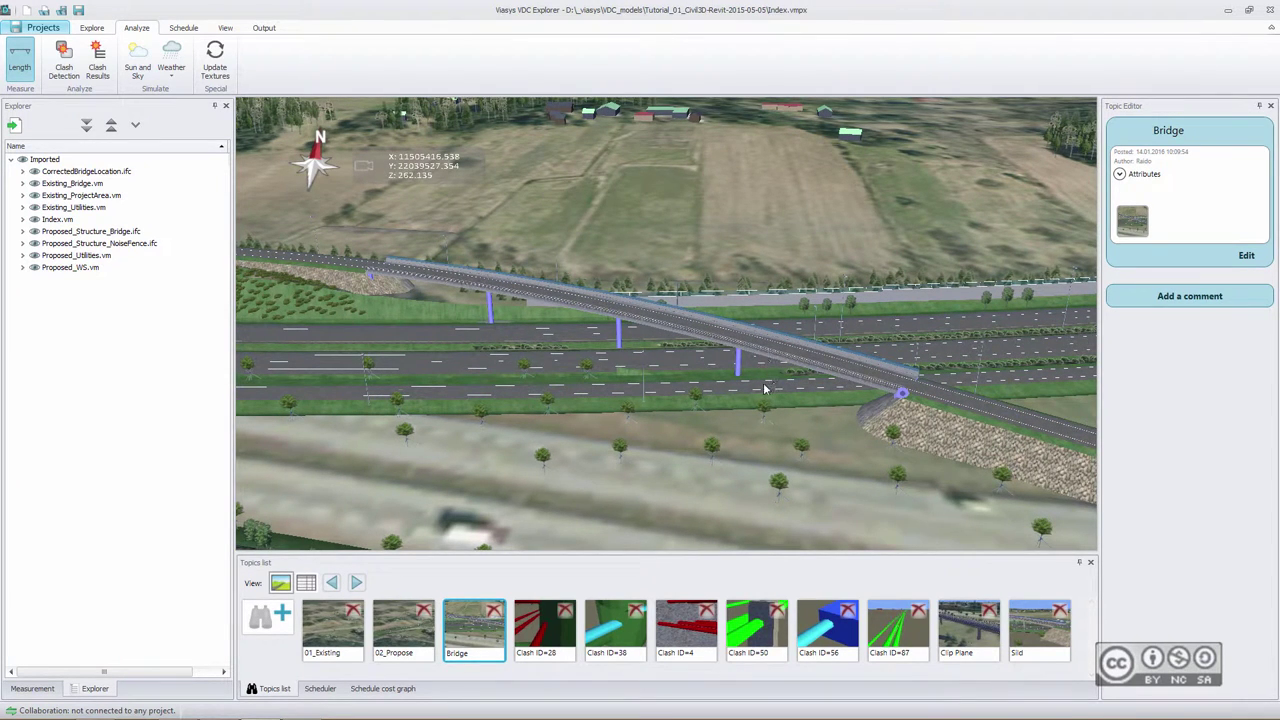
scroll(737, 382, "up", 5)
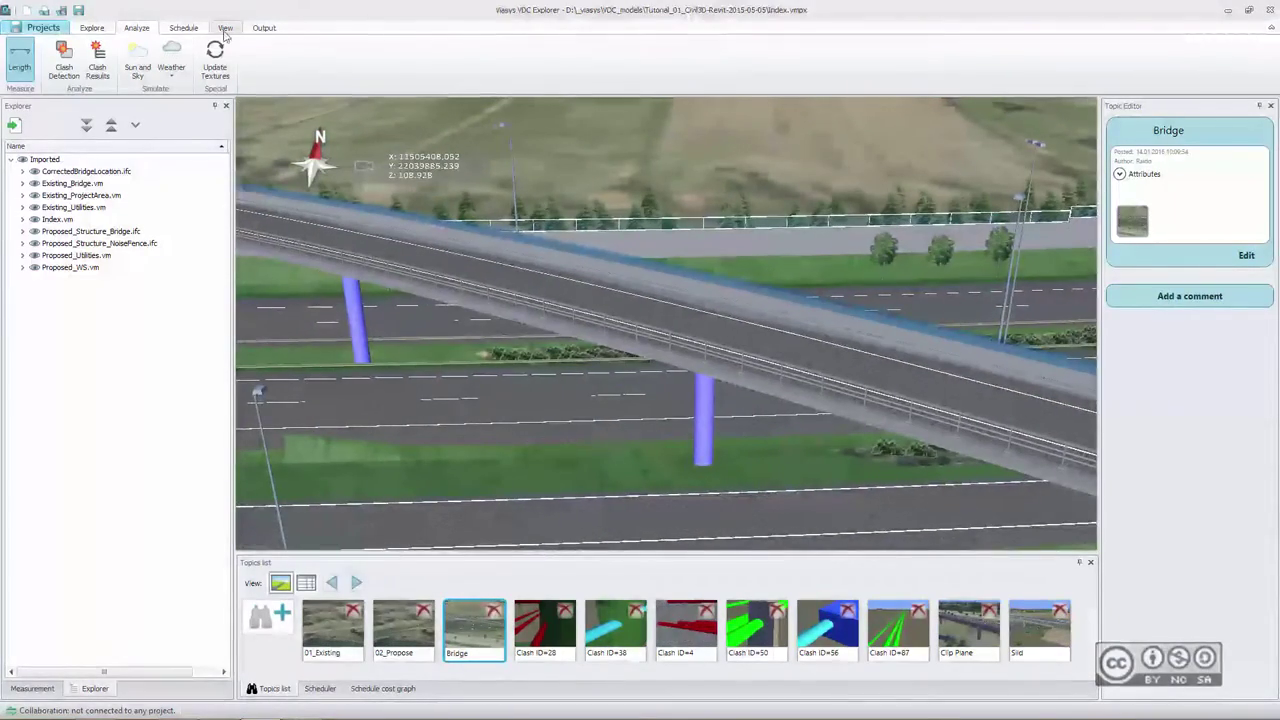
Use Object Info on the second column, then the deck slab (Category Floors, Reference Br03).
left_click(91, 27)
left_click(537, 62)
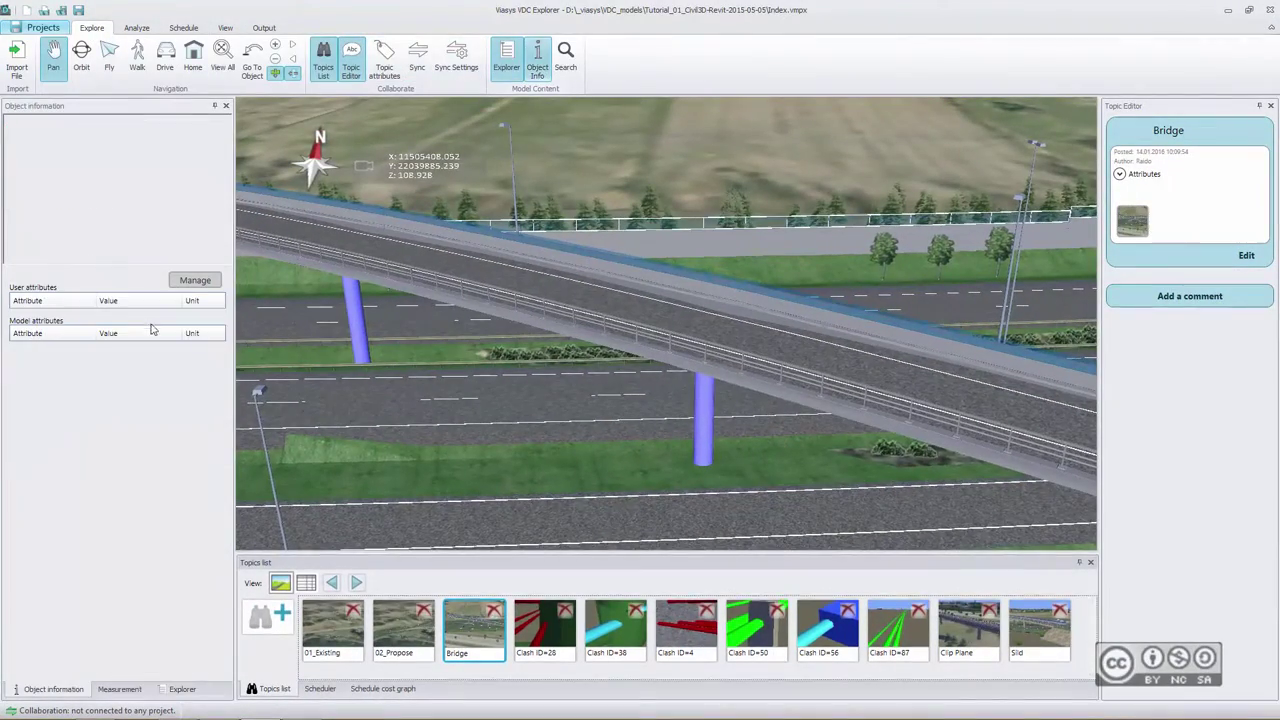
left_click(716, 420)
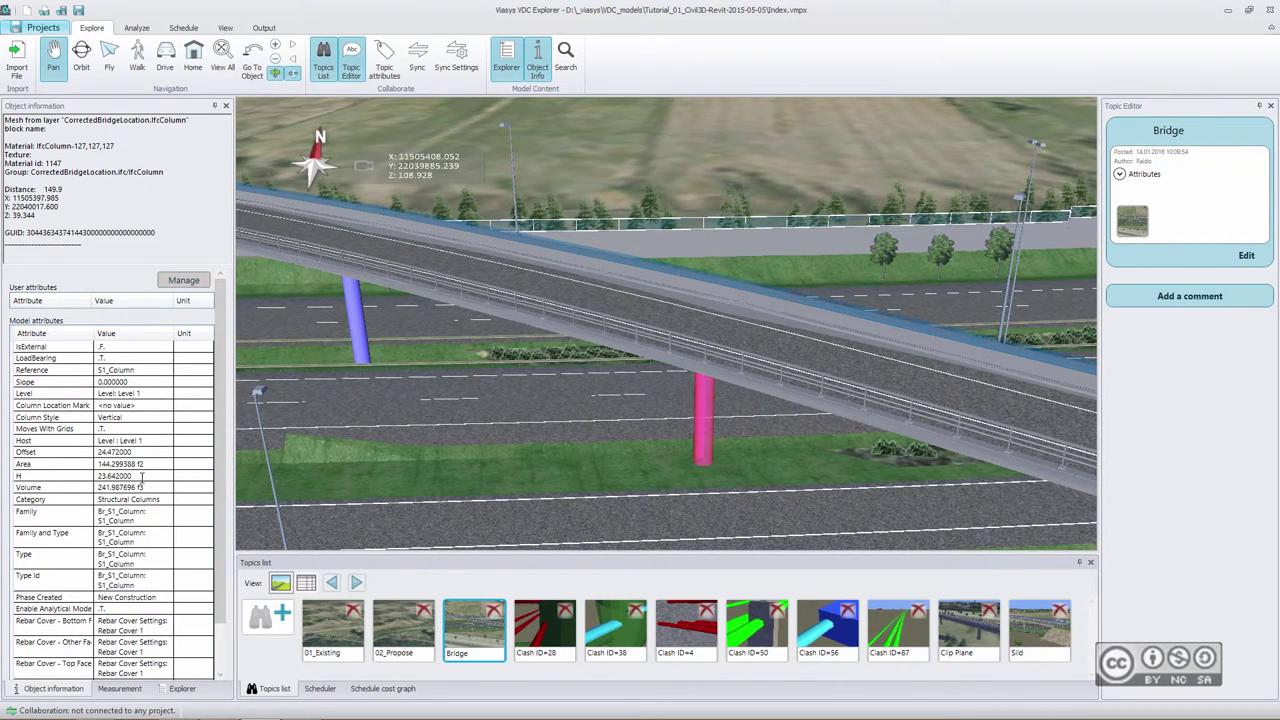
scroll(222, 503, "down", 1)
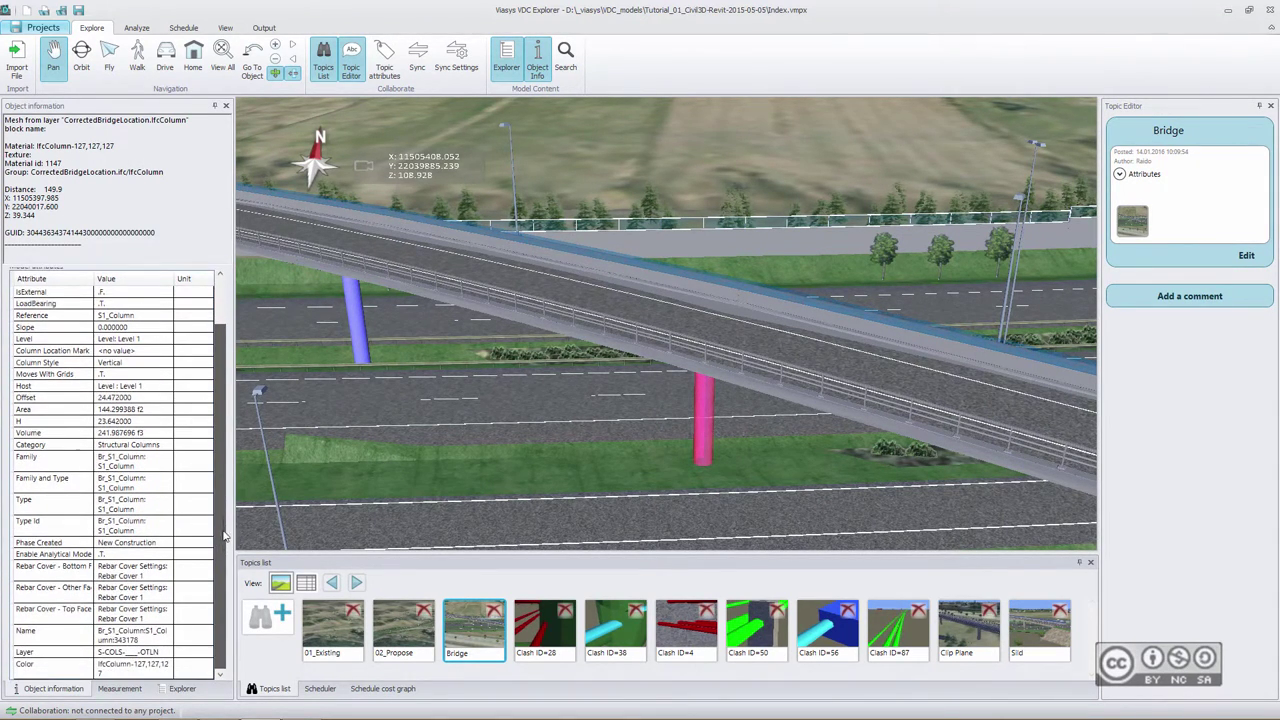
scroll(163, 452, "up", 1)
left_click(437, 290)
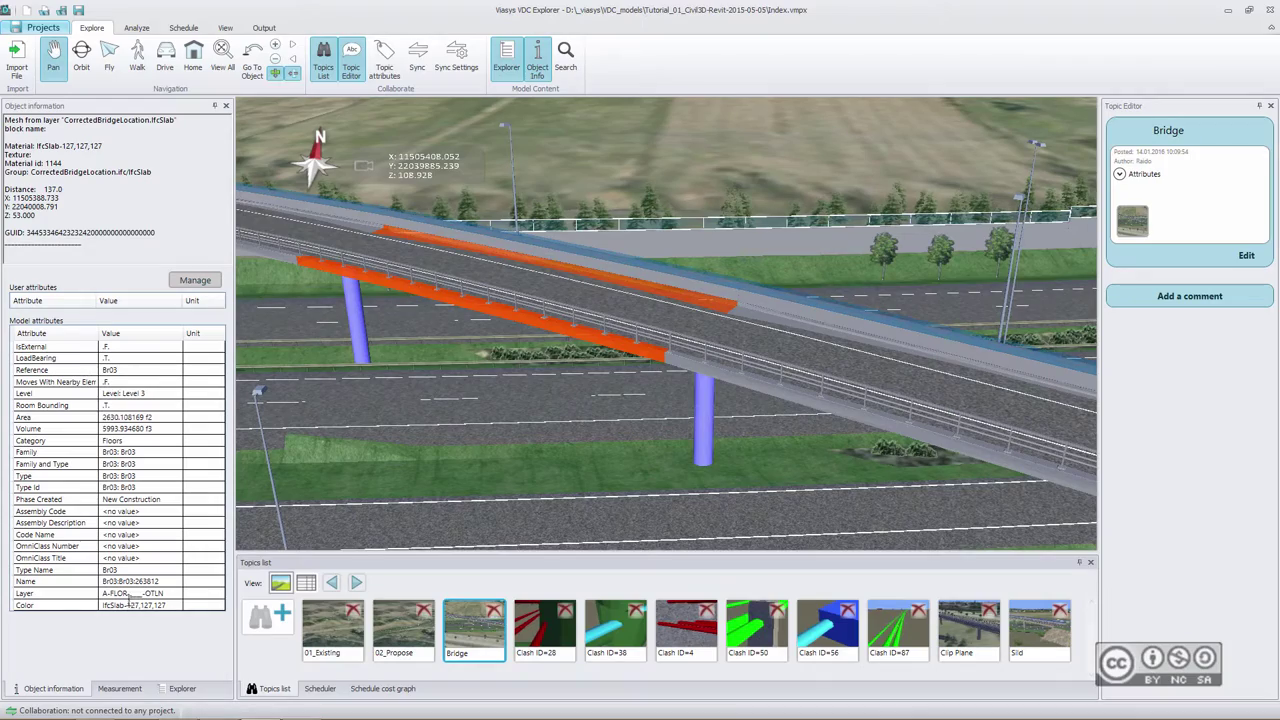
scroll(638, 394, "down", 5)
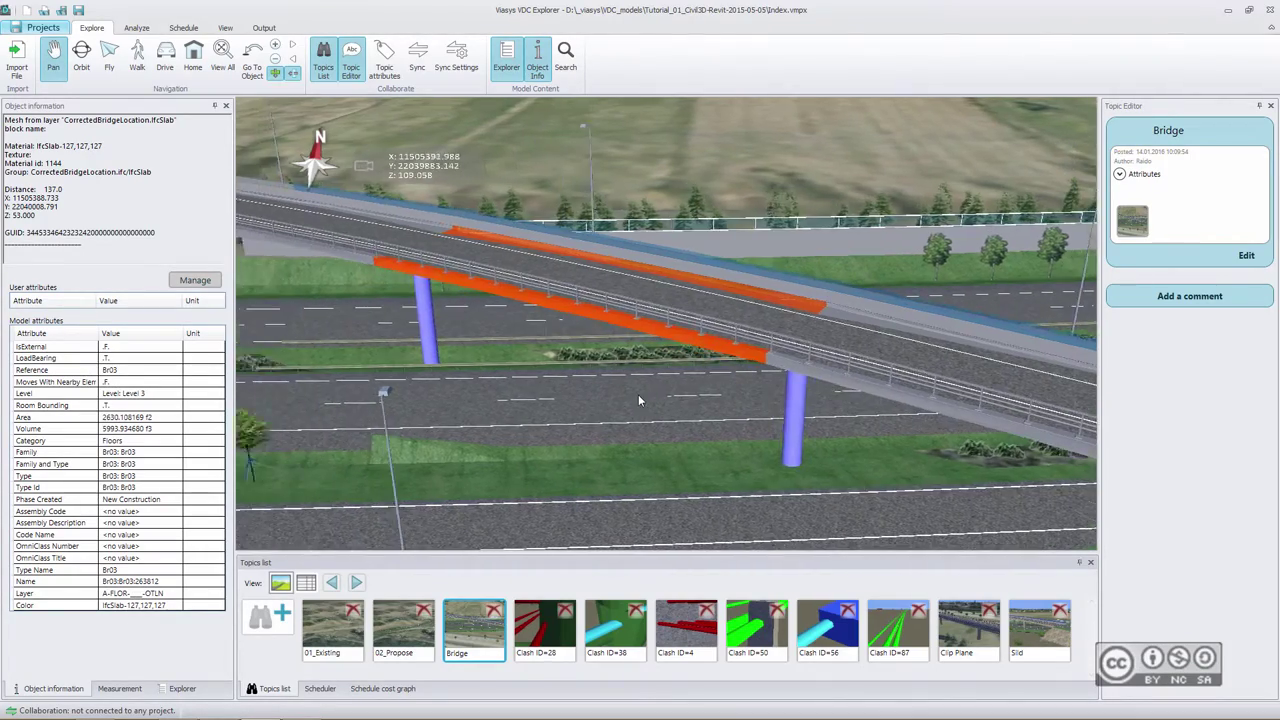